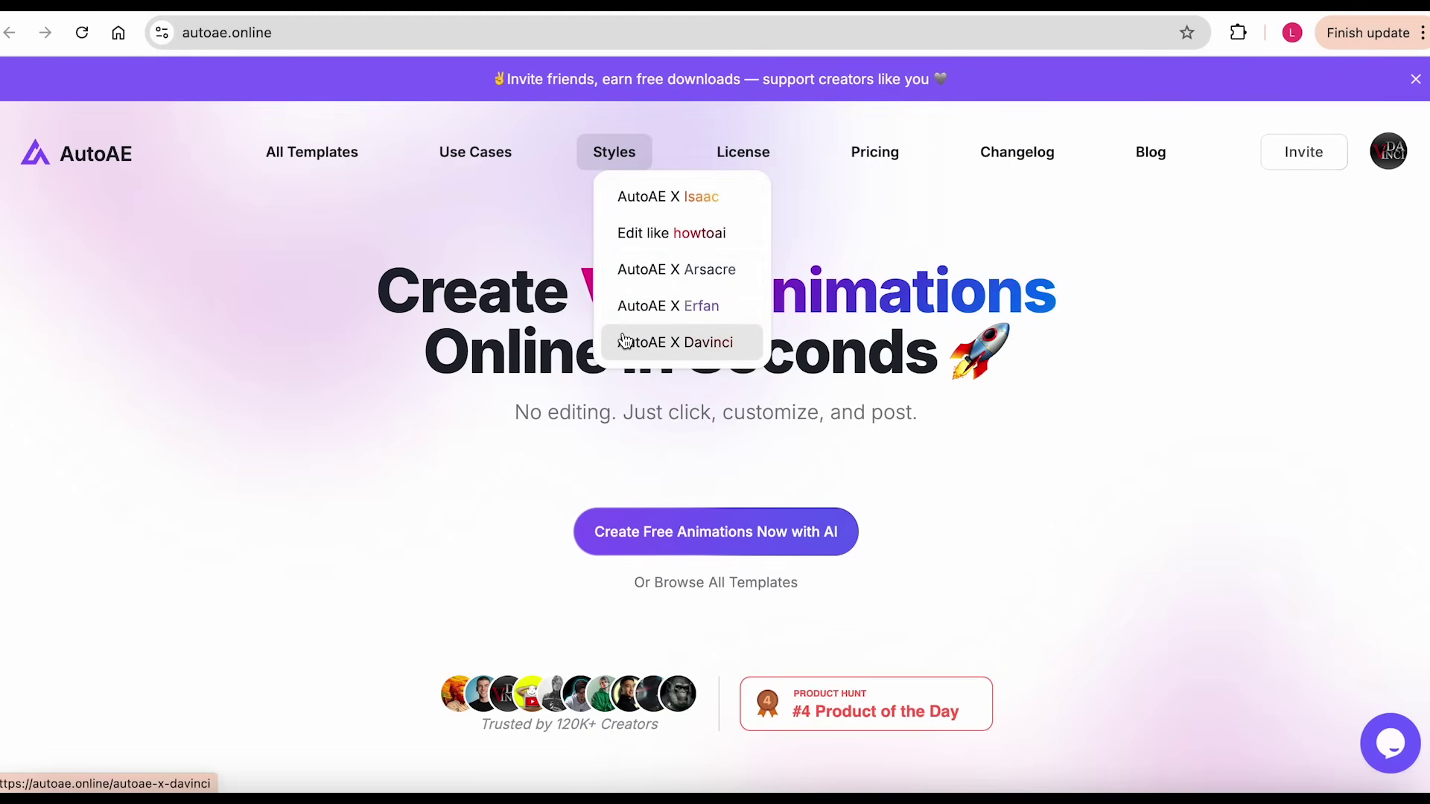
# Page through the Davinci template catalogue to page 6 and open Character-to-Text Connection Animation.
pyautogui.click(348, 167)
pyautogui.scroll(-4, 371, 309)
pyautogui.scroll(-4, 371, 310)
pyautogui.scroll(-3, 373, 321)
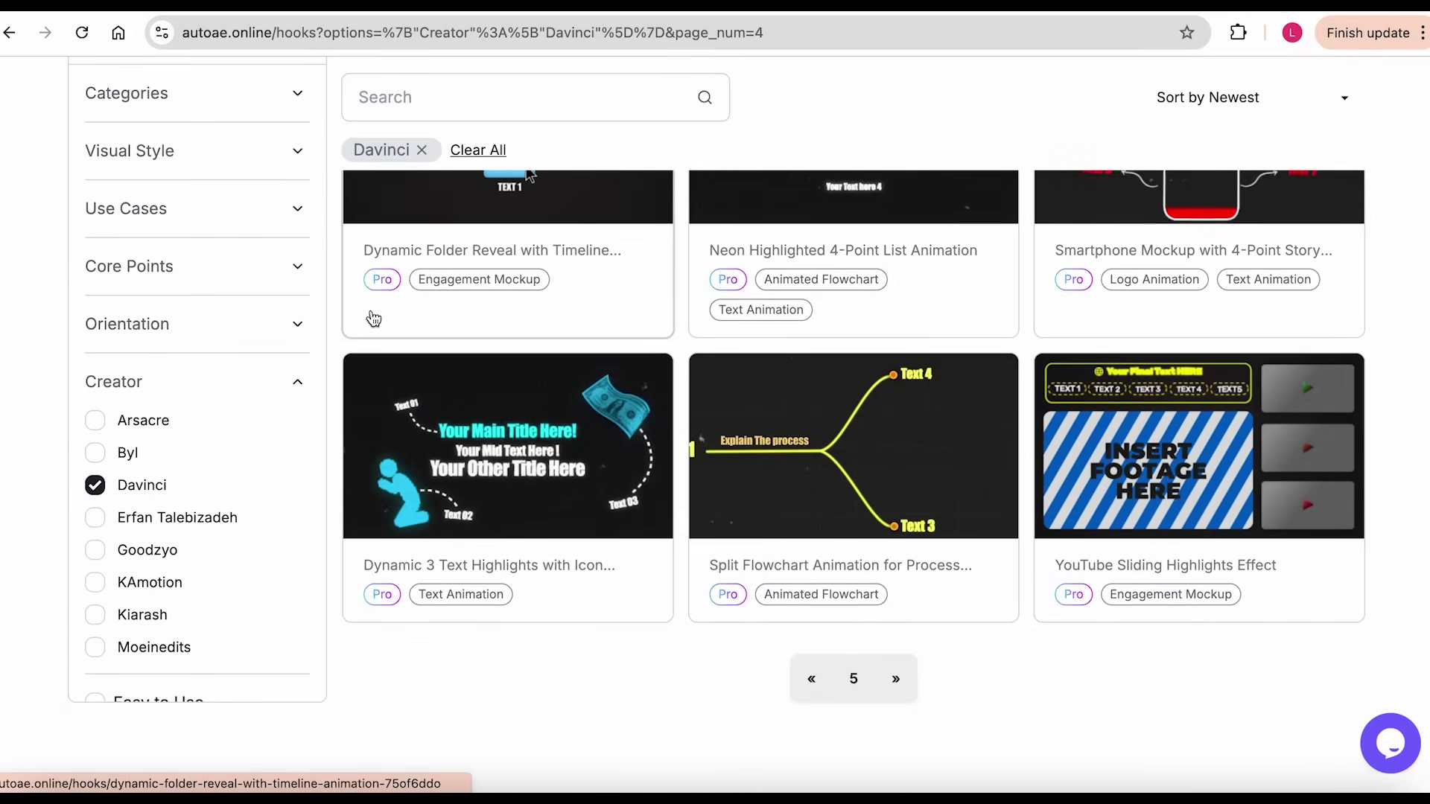
pyautogui.click(895, 645)
pyautogui.scroll(-5, 883, 641)
pyautogui.scroll(-2, 883, 640)
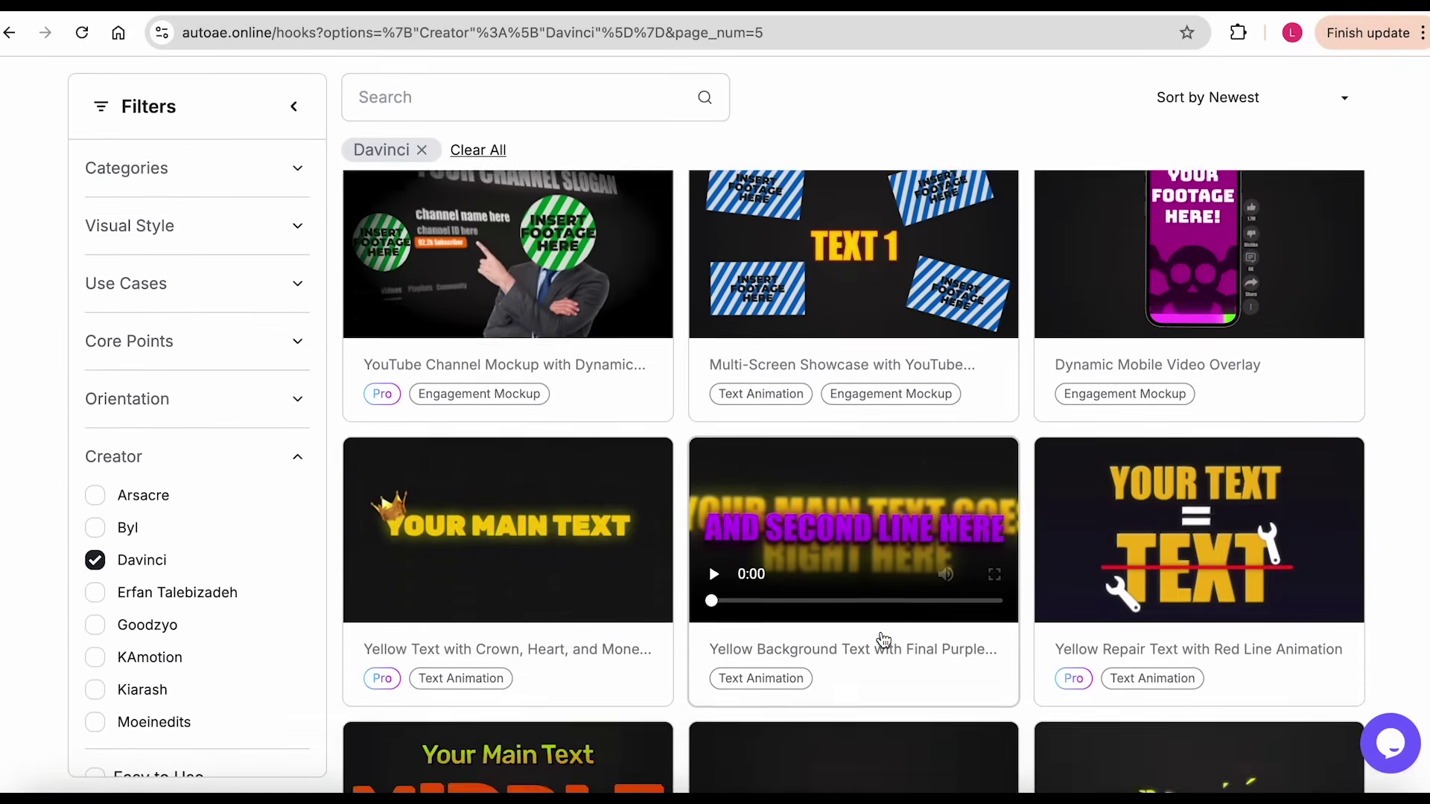
pyautogui.scroll(-5, 883, 640)
pyautogui.scroll(-3, 391, 463)
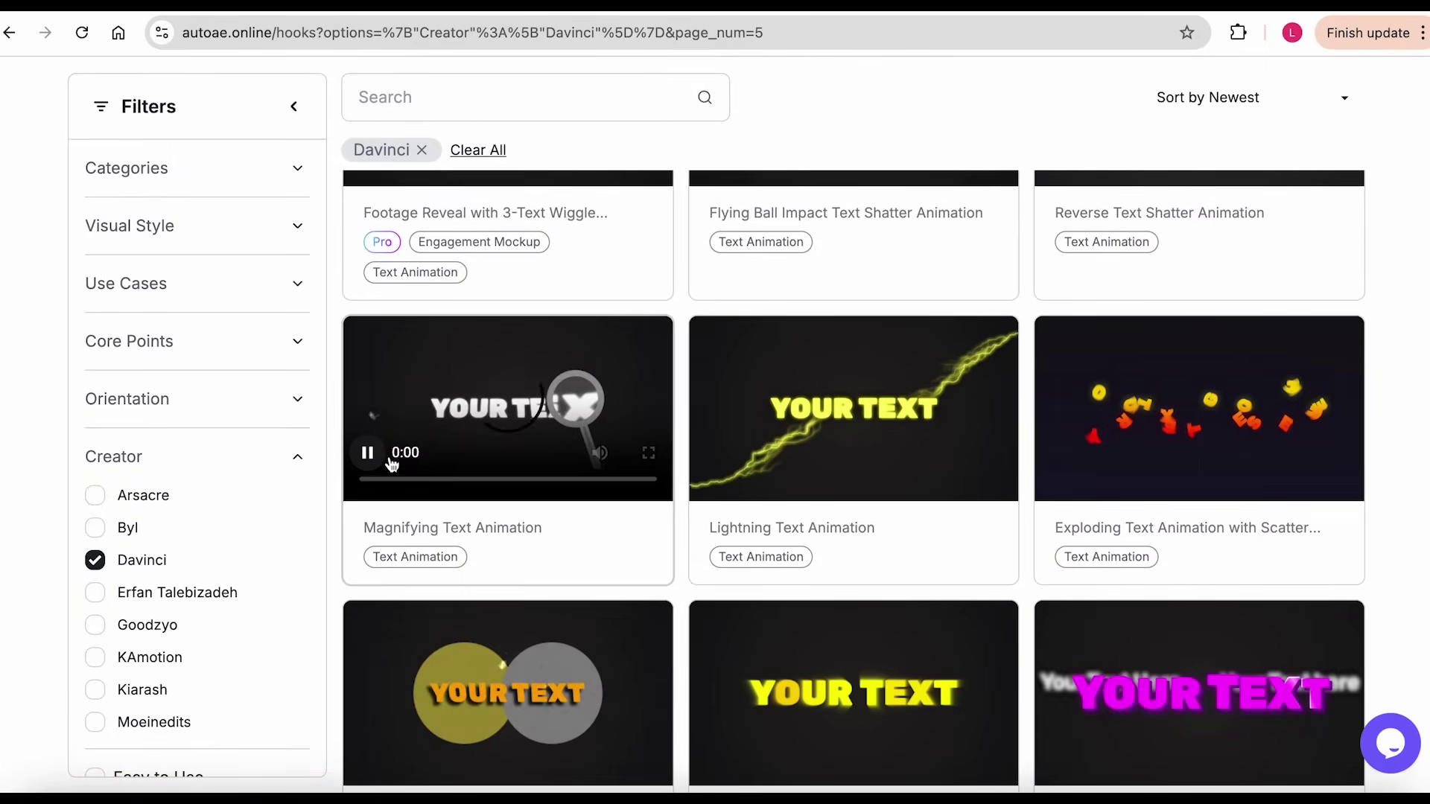
pyautogui.scroll(-3, 719, 386)
pyautogui.scroll(-2, 376, 426)
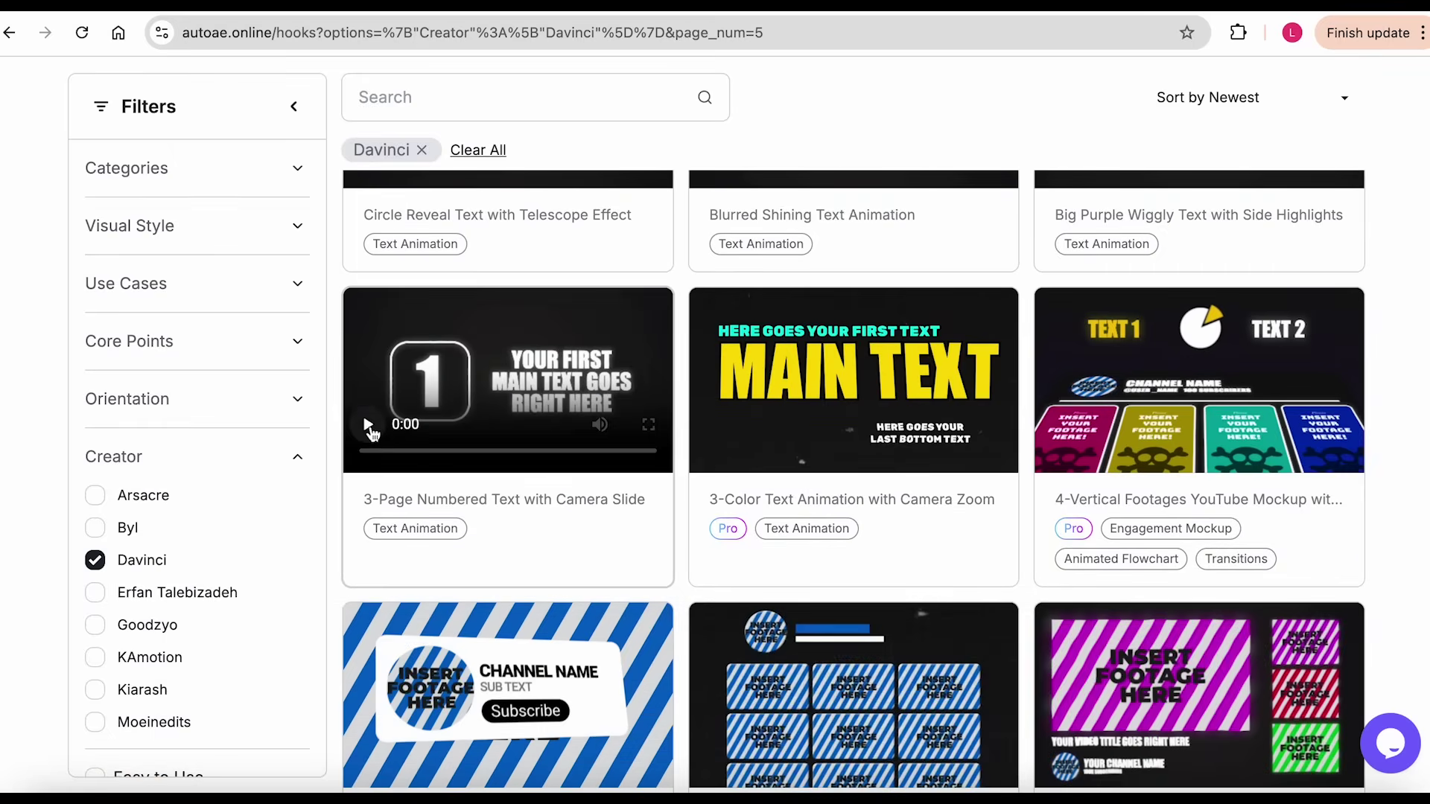
pyautogui.scroll(-2, 380, 478)
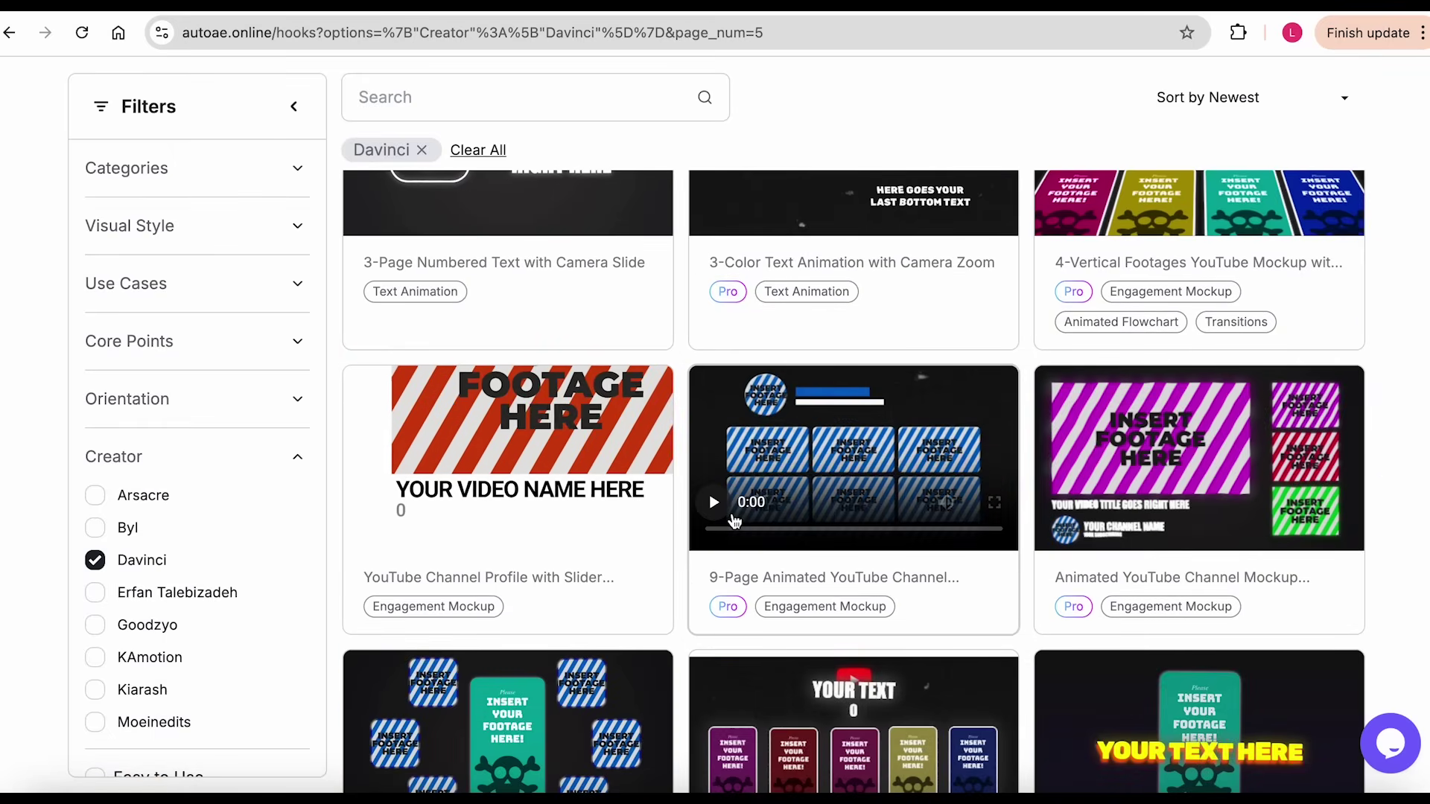
pyautogui.scroll(-2, 1063, 489)
pyautogui.click(895, 709)
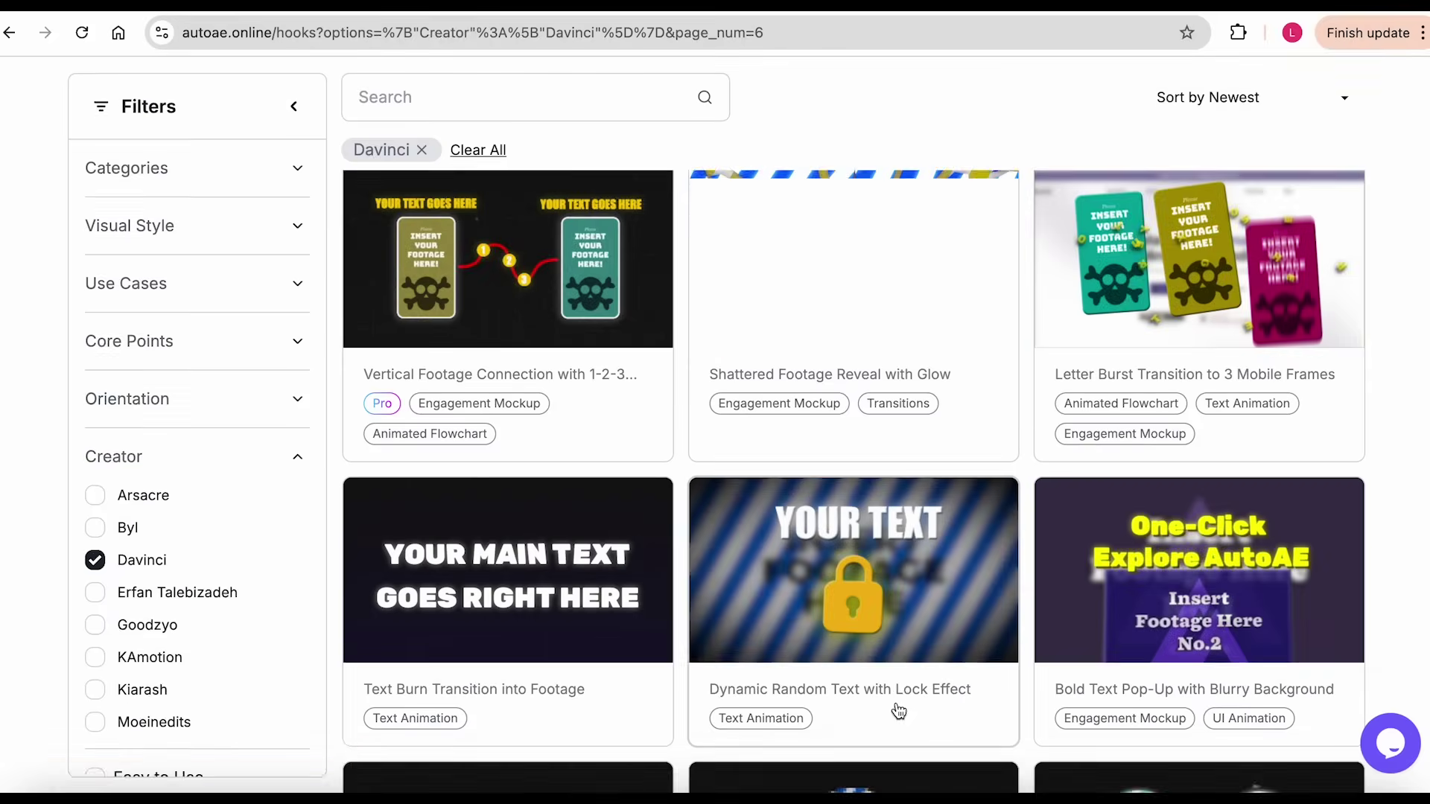
pyautogui.scroll(-1, 520, 463)
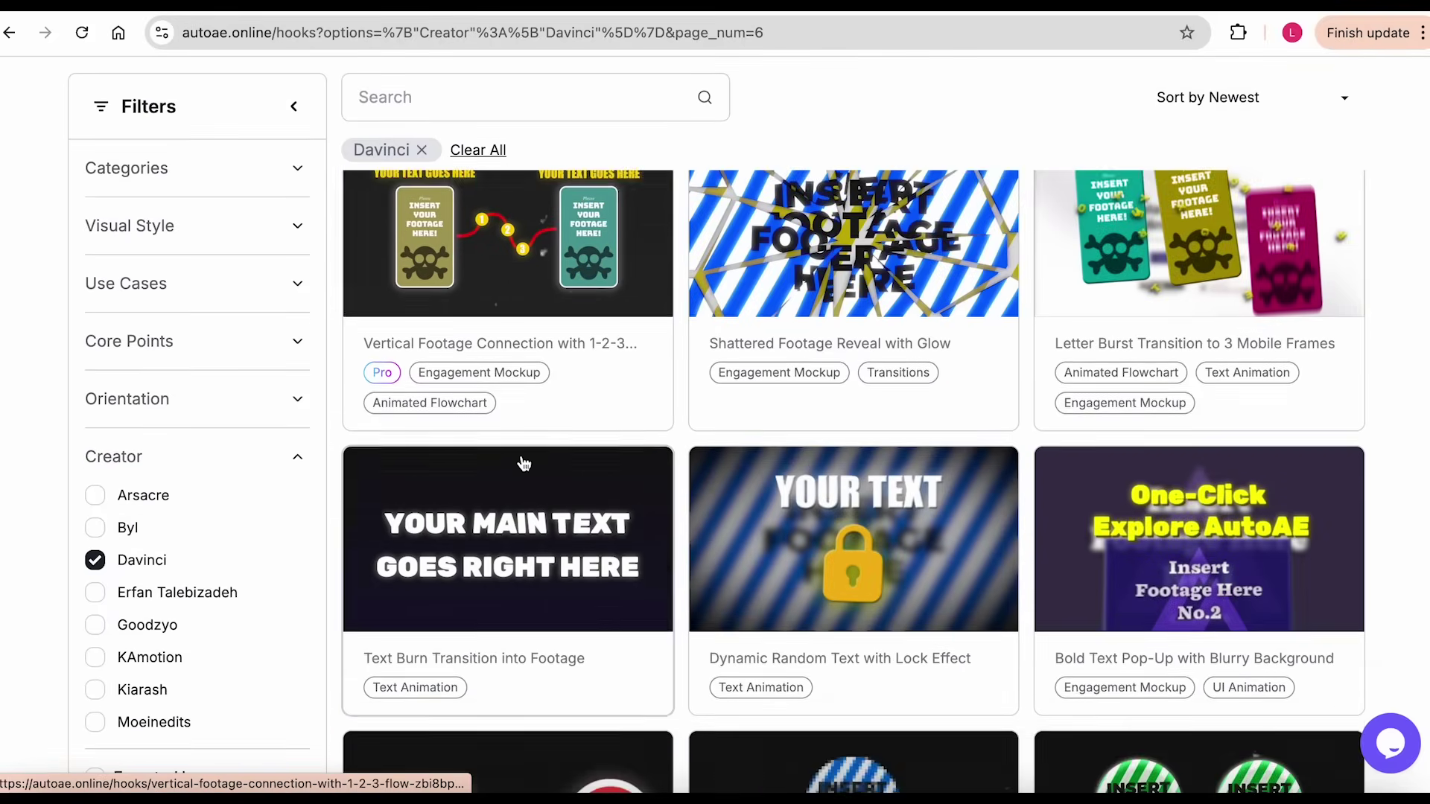
pyautogui.scroll(-3, 489, 526)
pyautogui.scroll(-1, 707, 518)
pyautogui.scroll(-3, 707, 518)
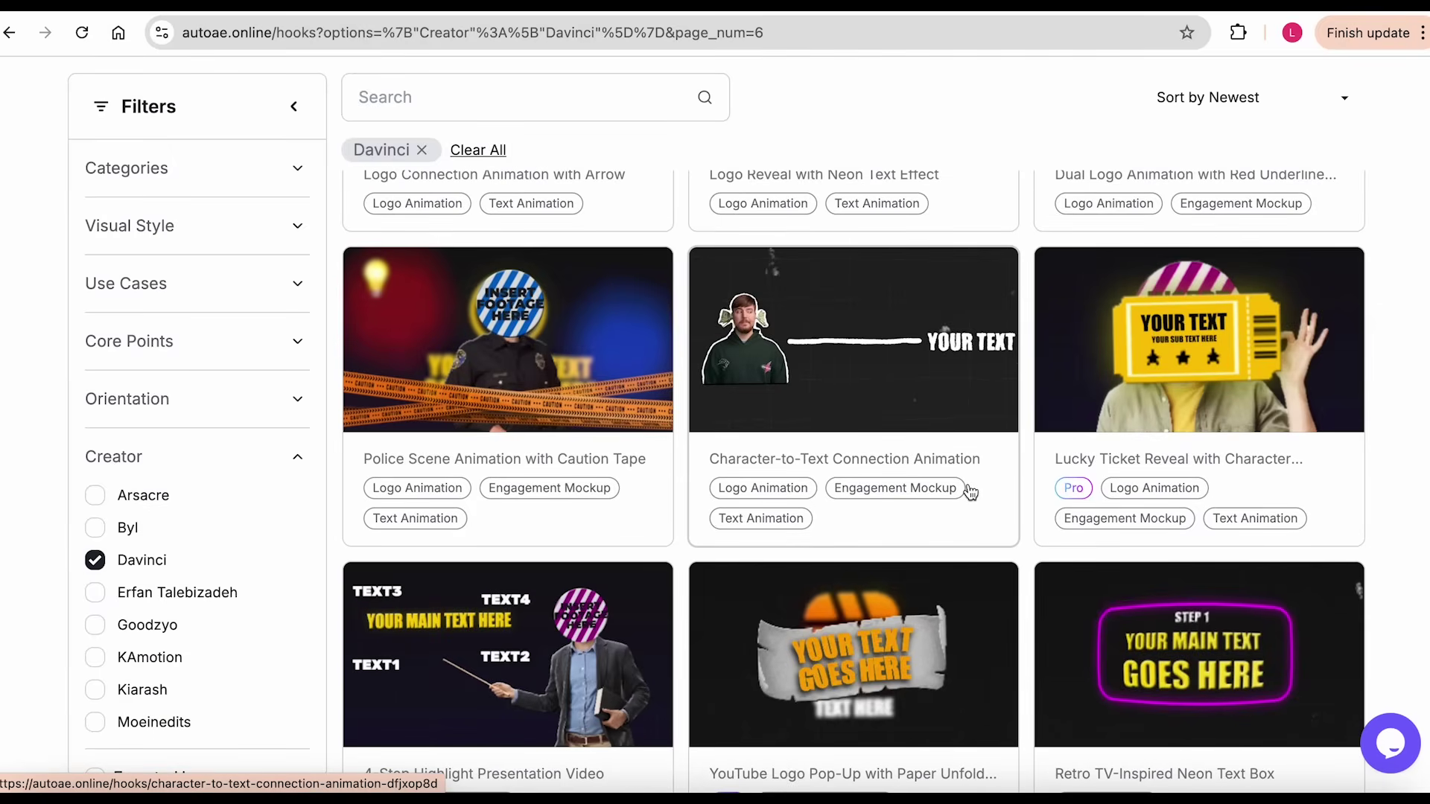
pyautogui.click(968, 489)
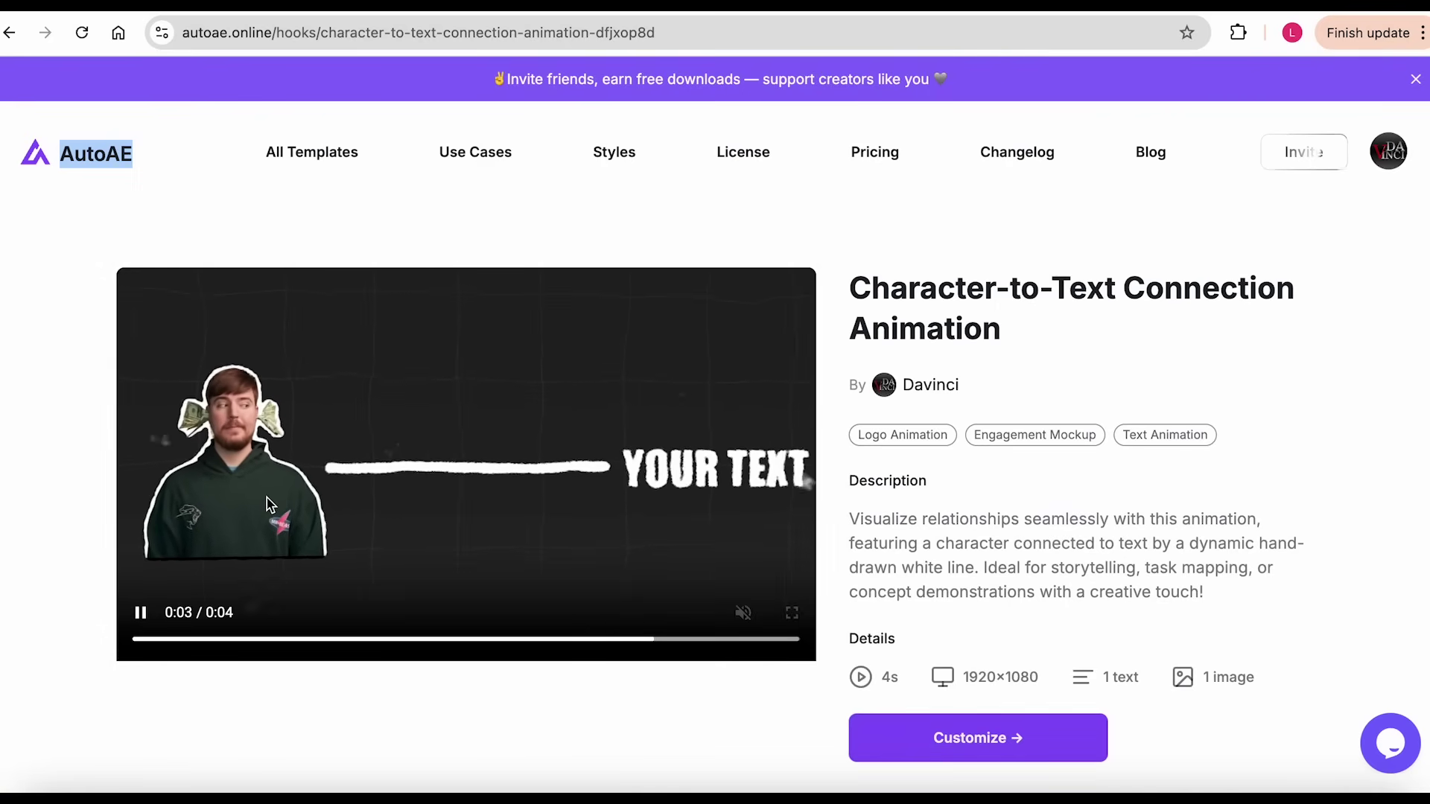
# Swap in a head-and-torso crop of the white-shirted figure PNG and select the placeholder text.
pyautogui.click(937, 754)
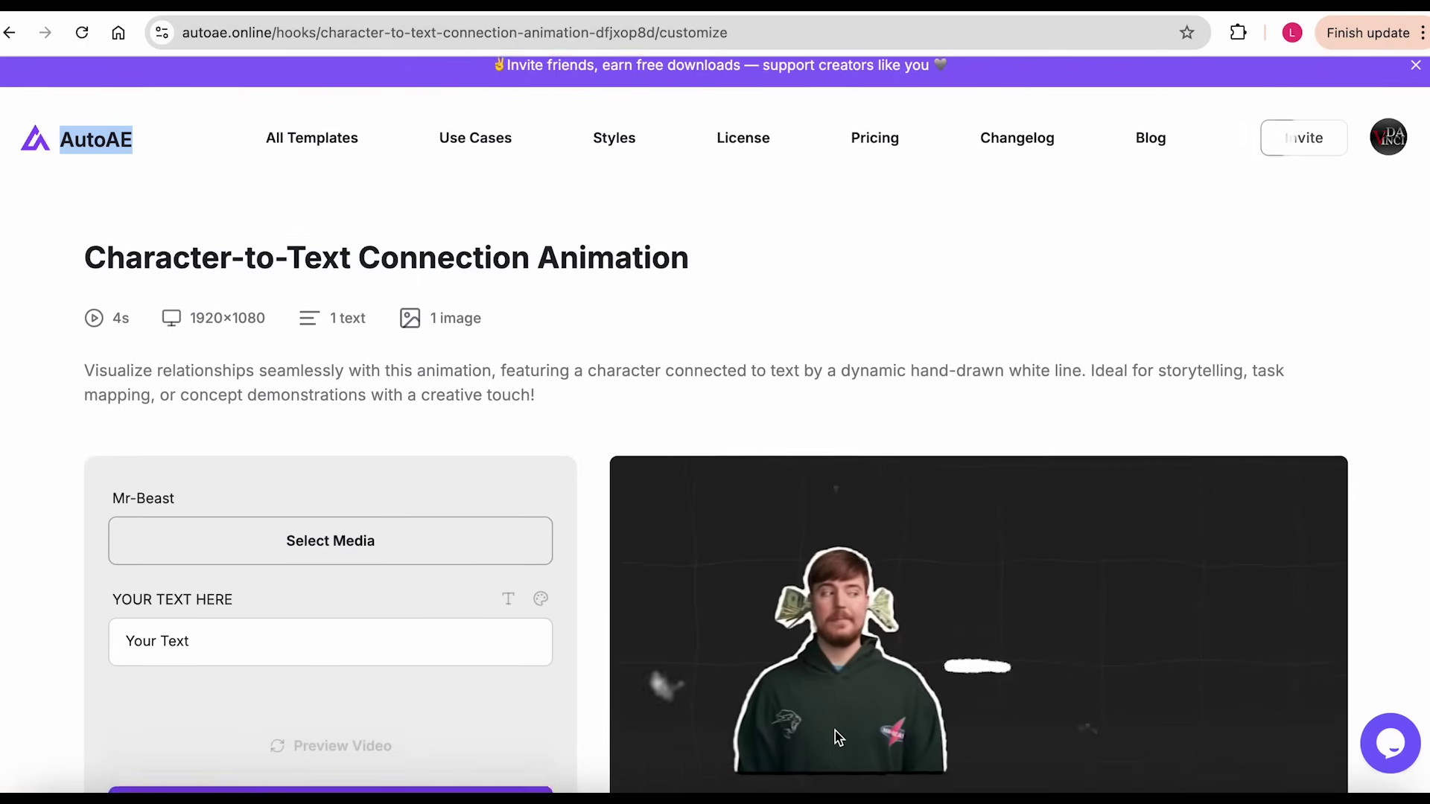
pyautogui.scroll(-2, 838, 737)
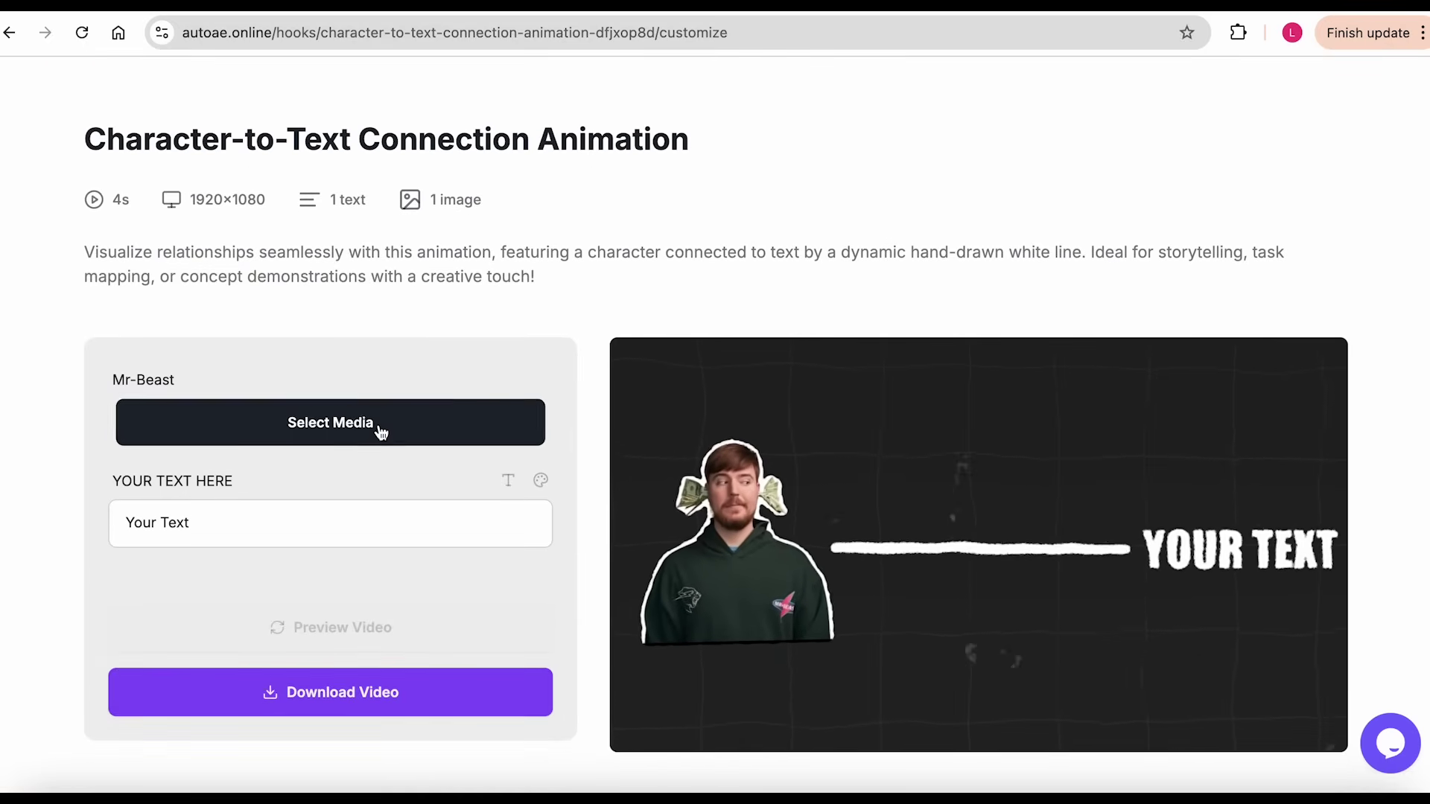
pyautogui.click(381, 431)
pyautogui.press('Return')
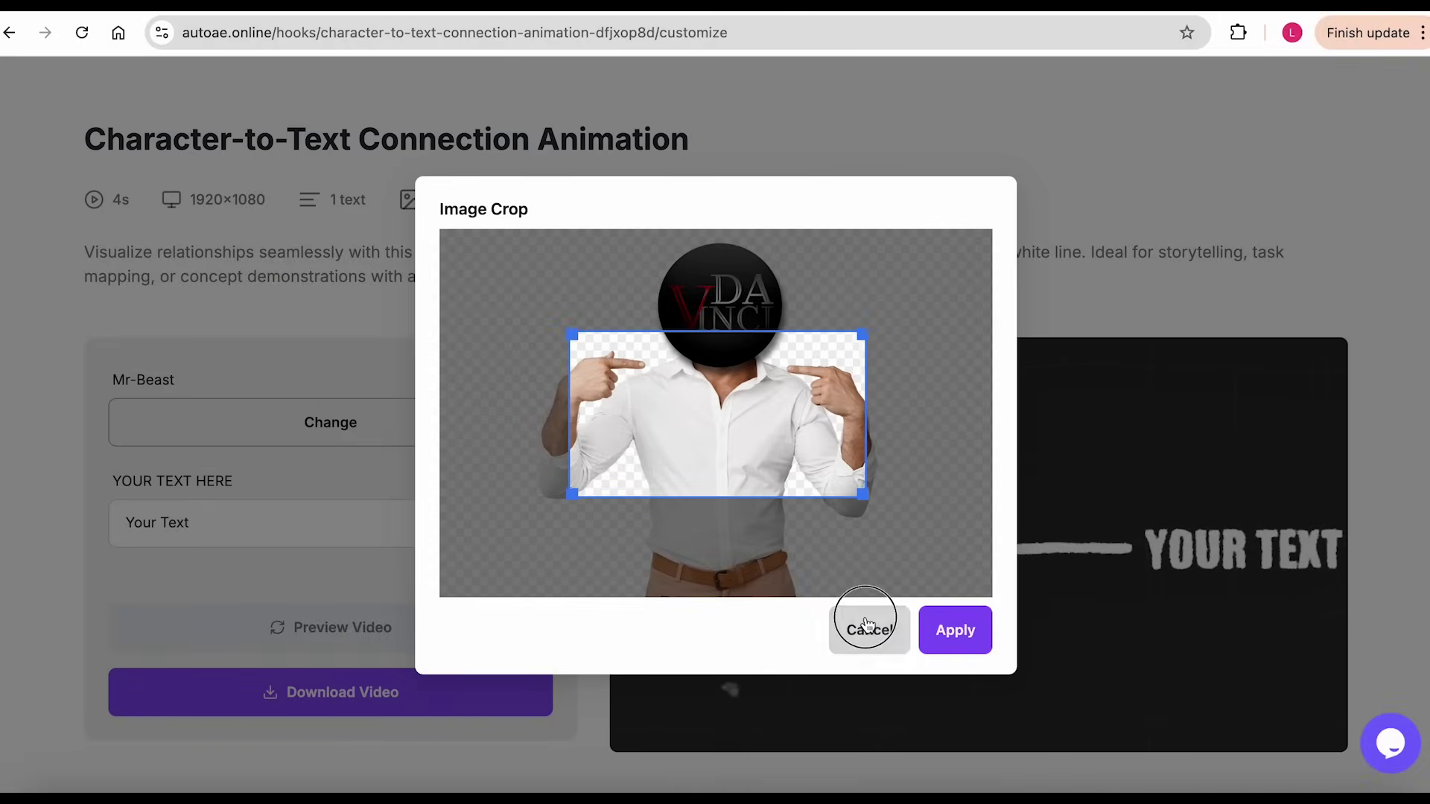
pyautogui.moveTo(868, 626); pyautogui.dragTo(1027, 662)
pyautogui.moveTo(572, 572); pyautogui.dragTo(520, 593)
pyautogui.moveTo(607, 521); pyautogui.dragTo(574, 426)
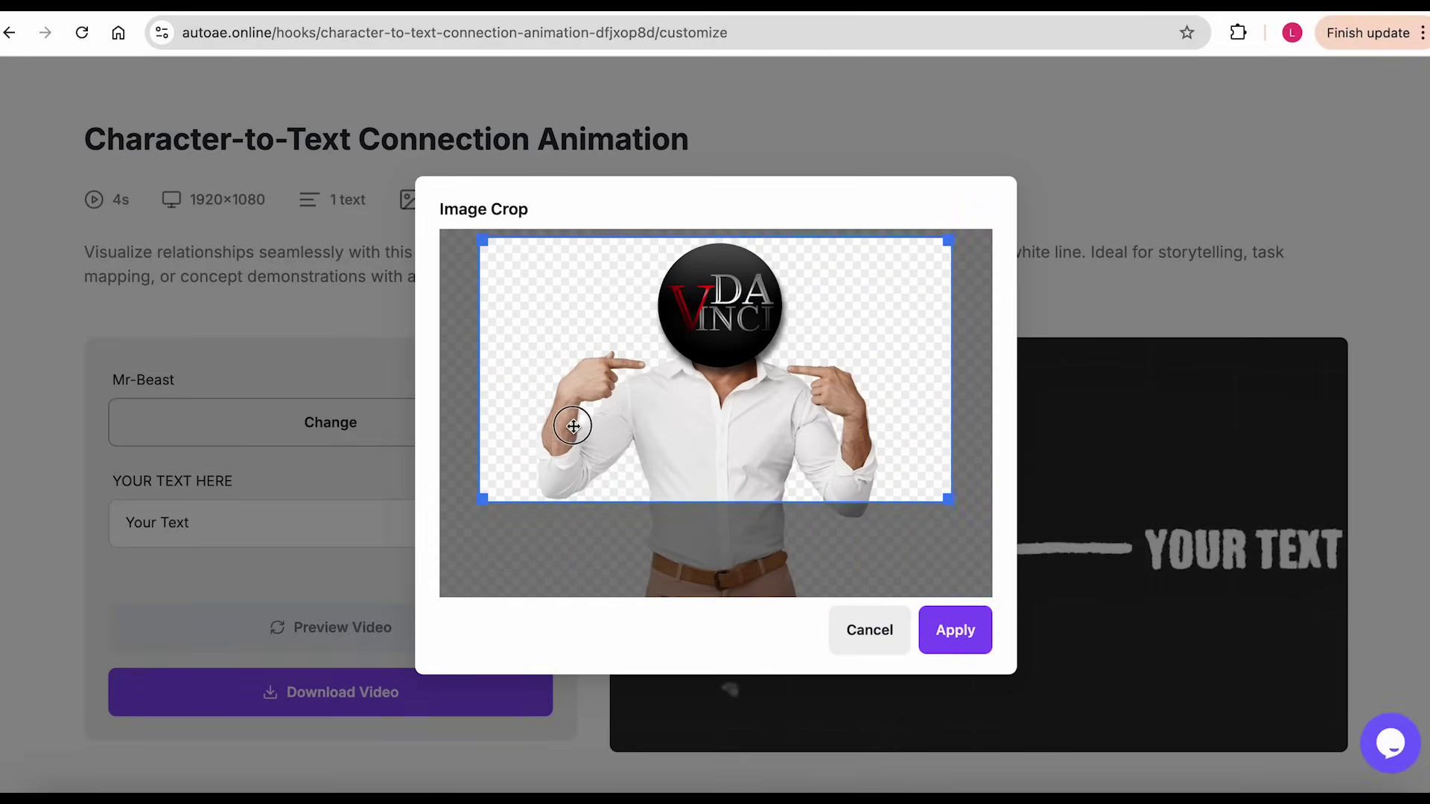
pyautogui.moveTo(484, 497); pyautogui.dragTo(444, 514)
pyautogui.moveTo(754, 472); pyautogui.dragTo(778, 469)
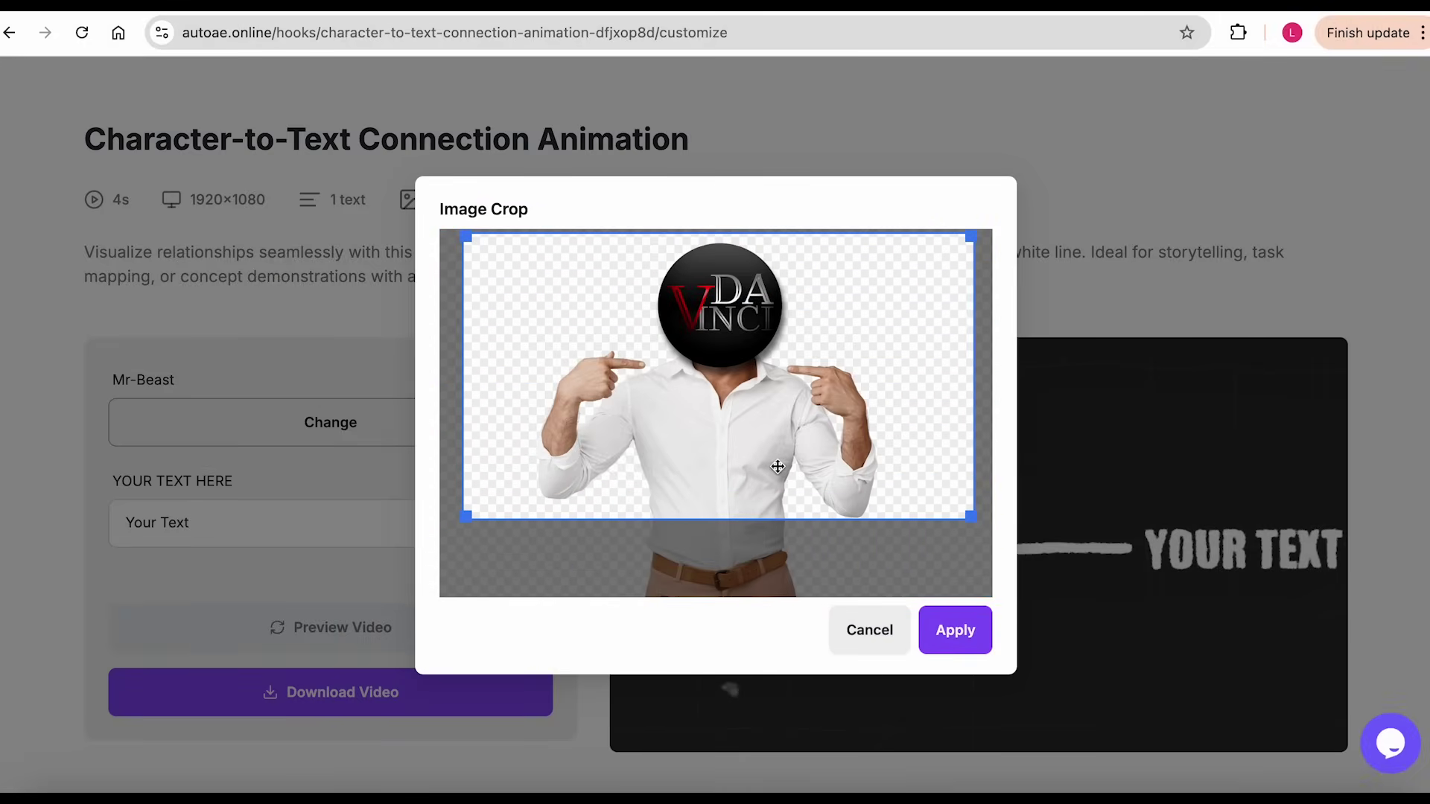
pyautogui.click(956, 631)
pyautogui.scroll(-1, 481, 641)
pyautogui.tripleClick(411, 589)
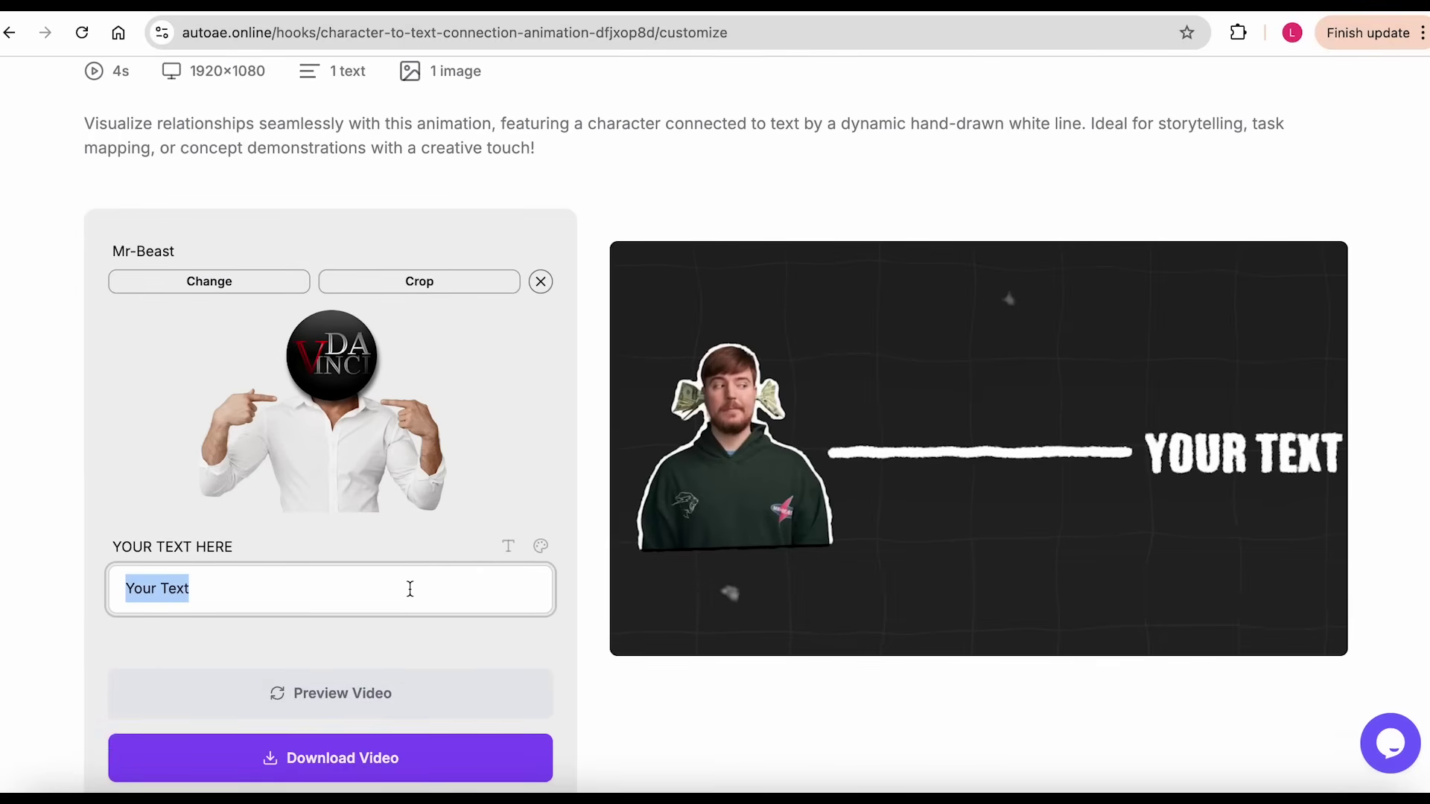
pyautogui.scroll(-1, 499, 669)
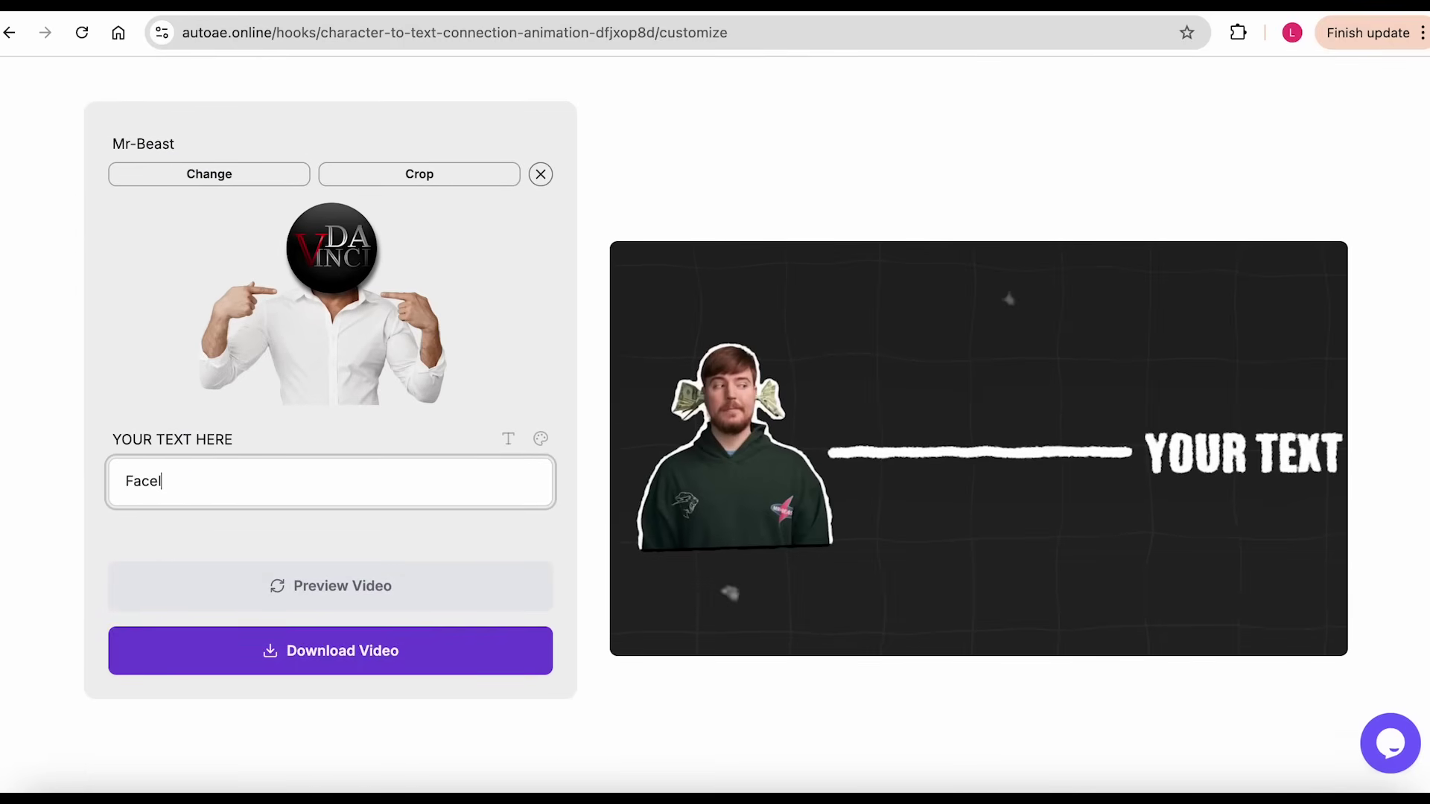
pyautogui.write('ess channel')
# Refresh the preview with the new image and text, and set the font to Rubik Bold.
pyautogui.click(499, 598)
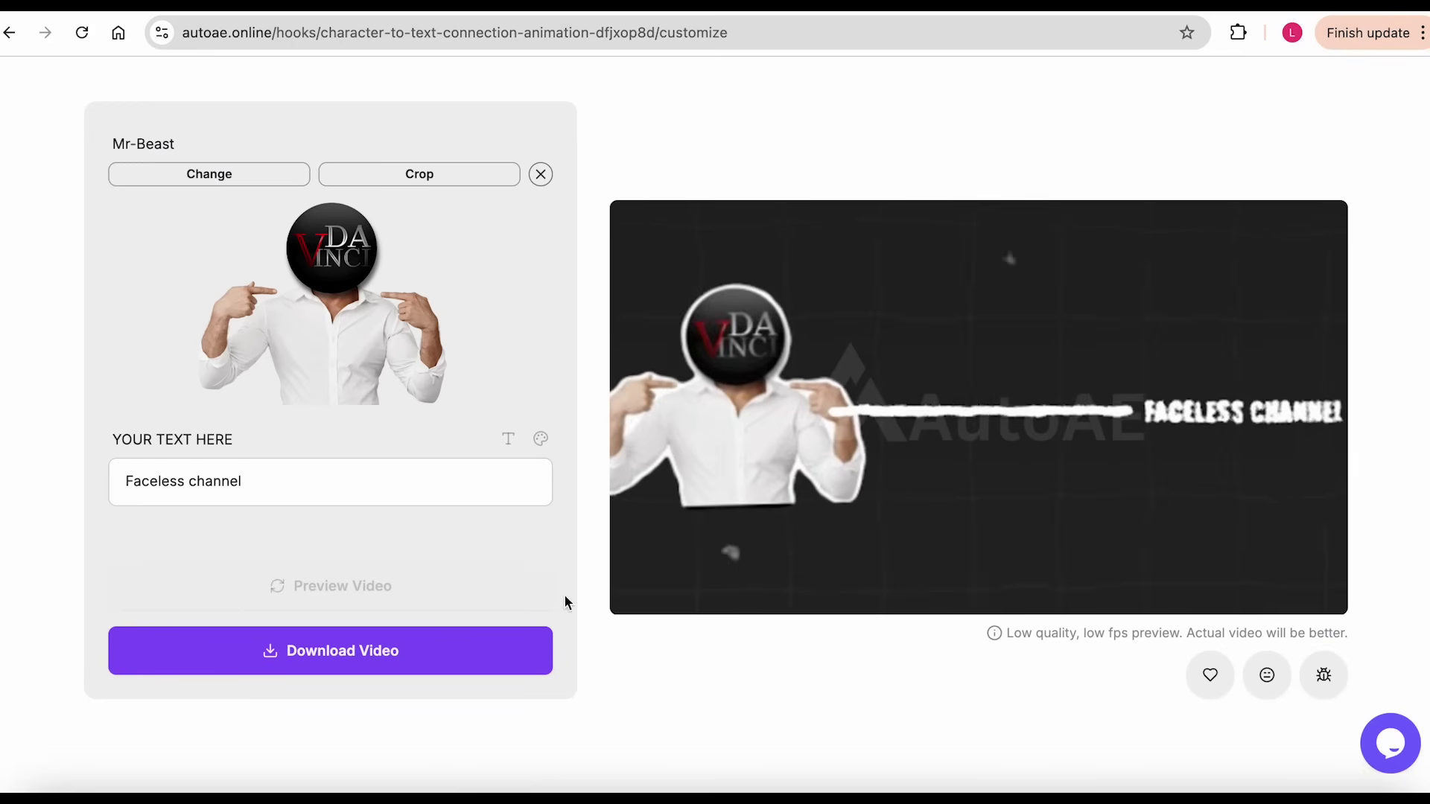
pyautogui.moveTo(1092, 512)
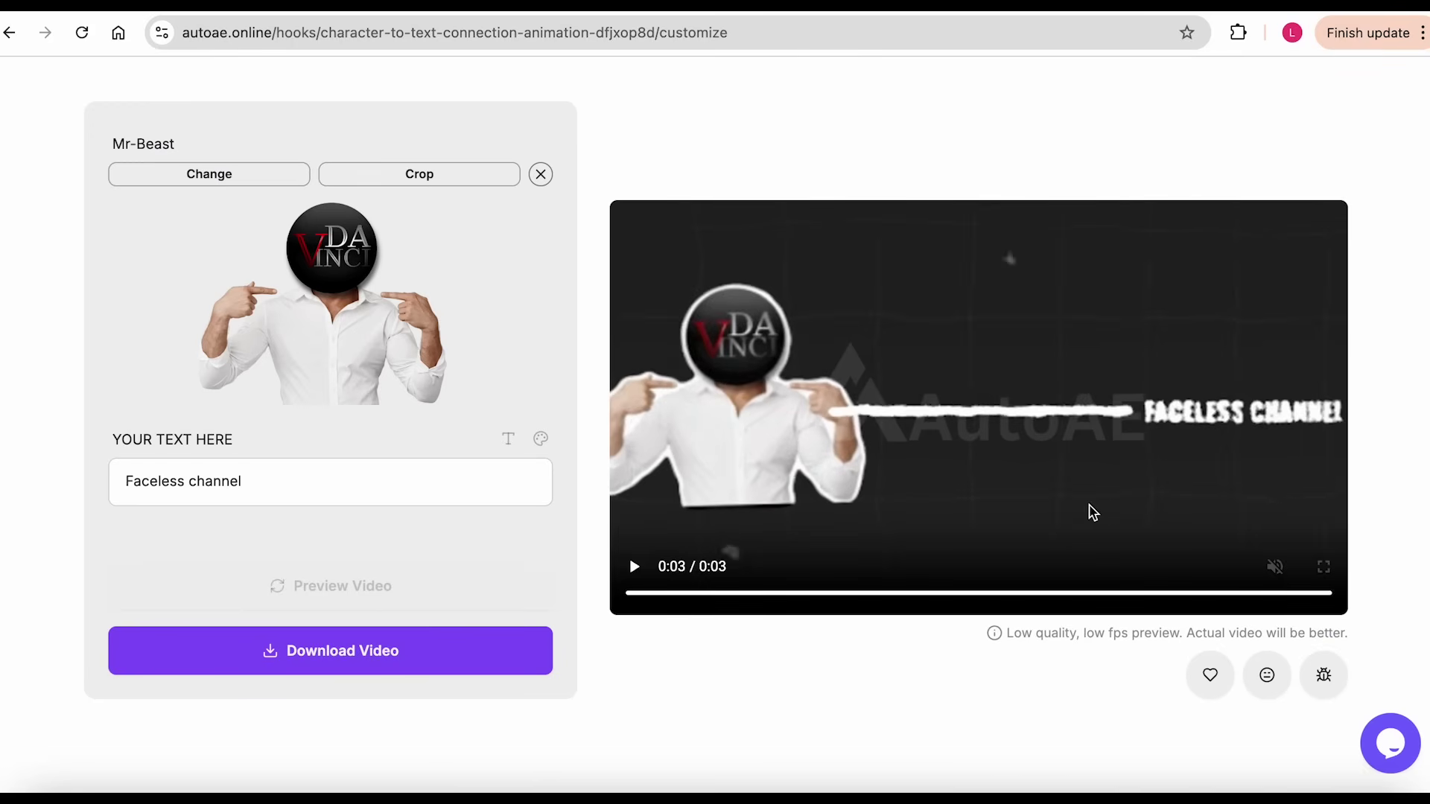
pyautogui.click(509, 440)
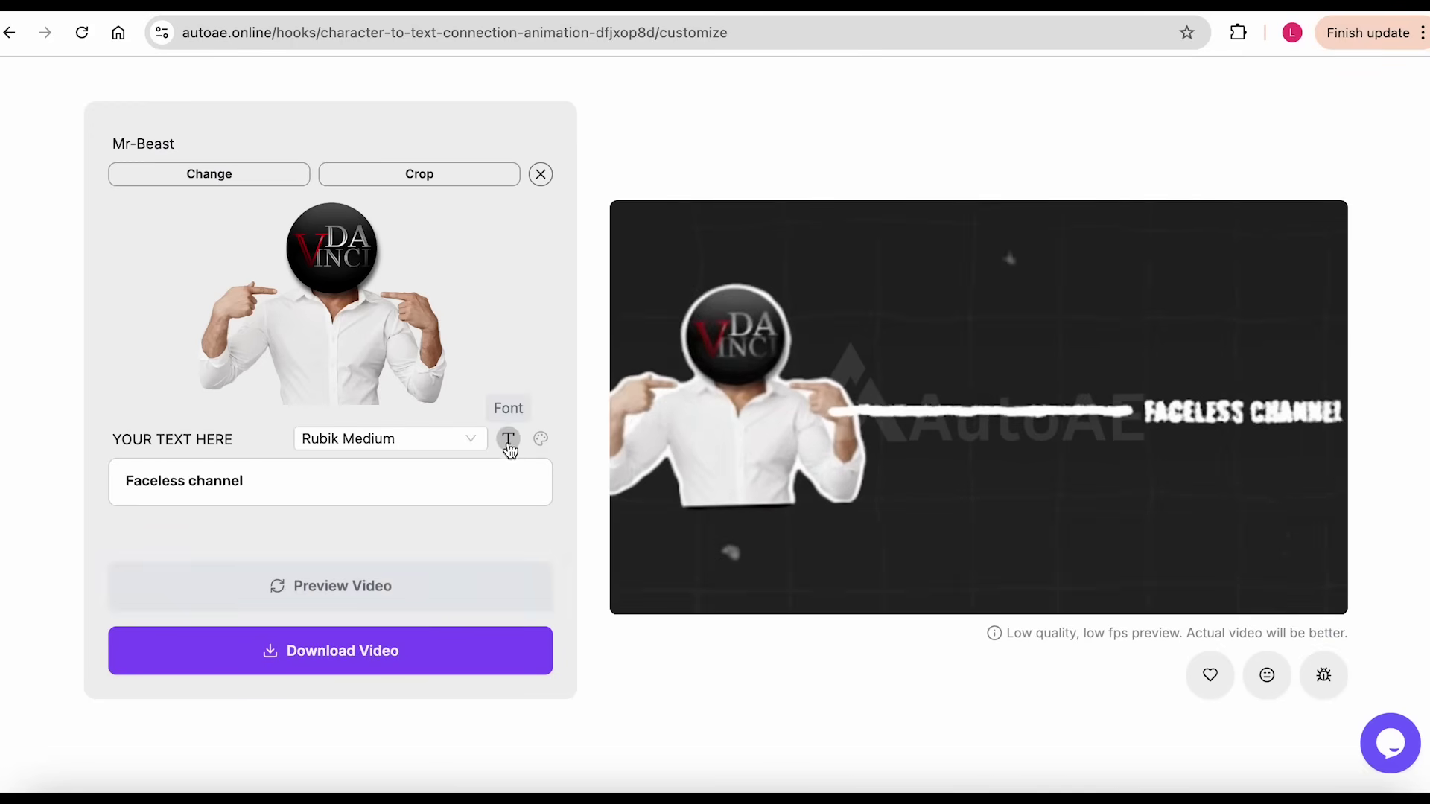
pyautogui.click(461, 437)
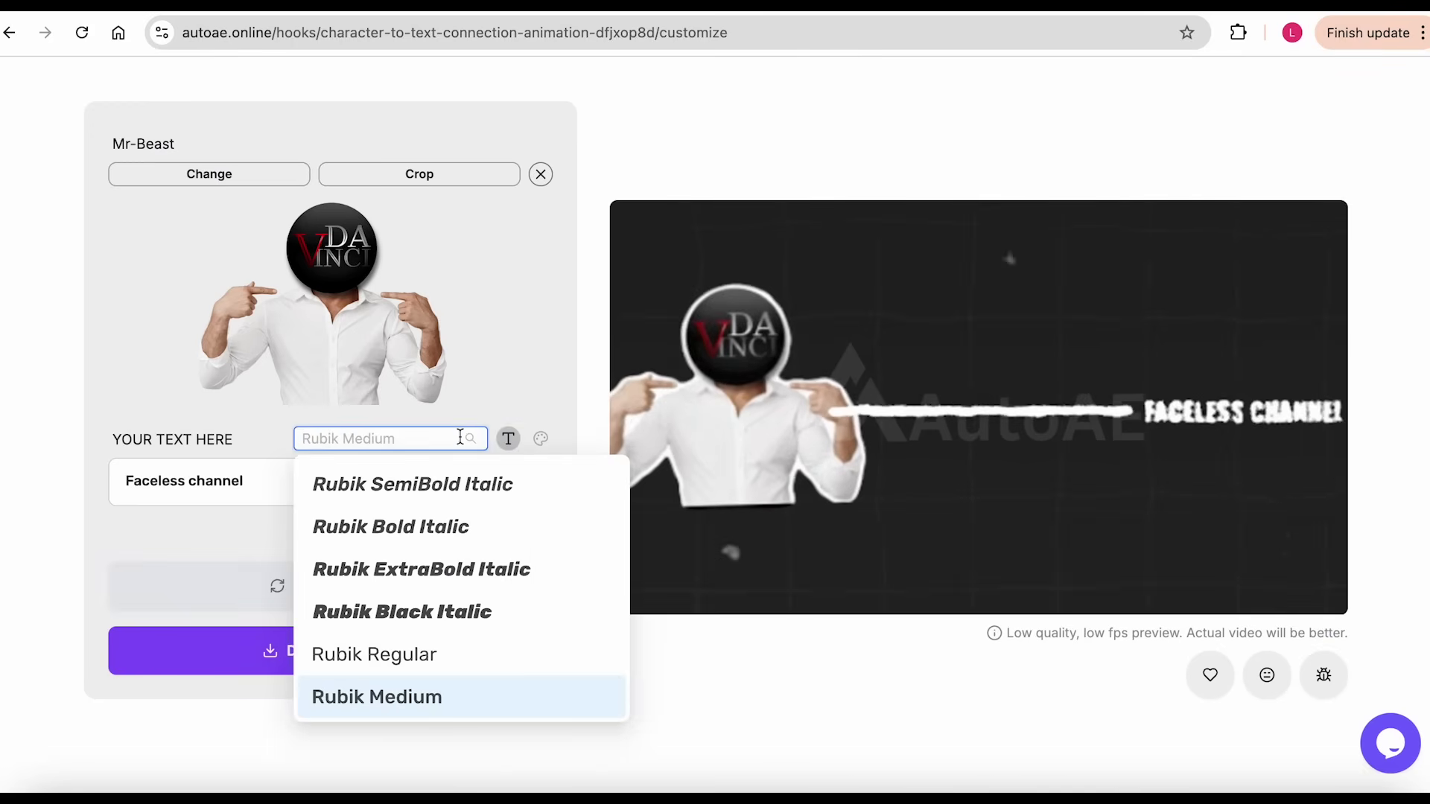
pyautogui.scroll(-2, 413, 671)
pyautogui.scroll(-1, 413, 671)
pyautogui.click(399, 676)
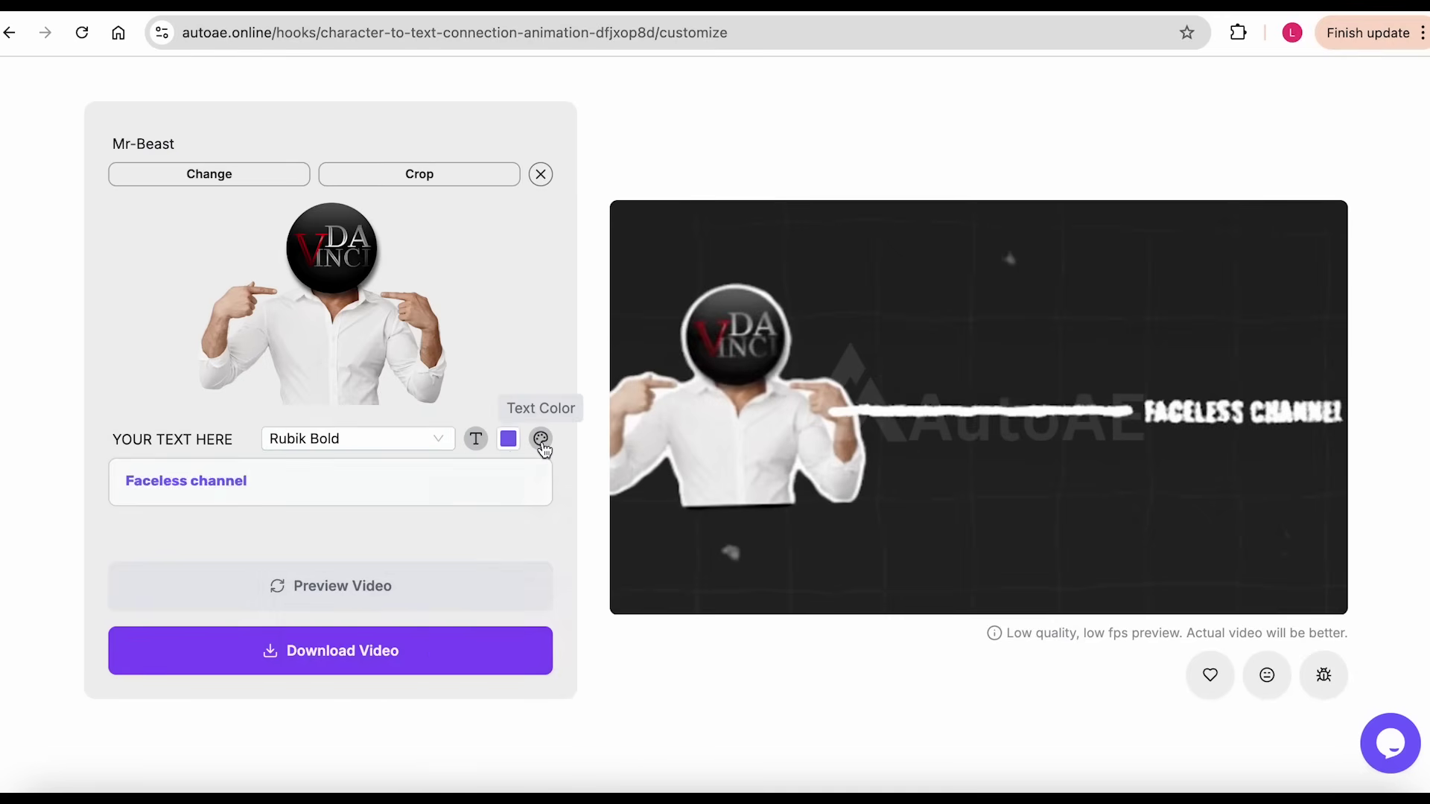
# Make the text colour yellow-green E2F267 and render the video.
pyautogui.click(508, 441)
pyautogui.click(546, 665)
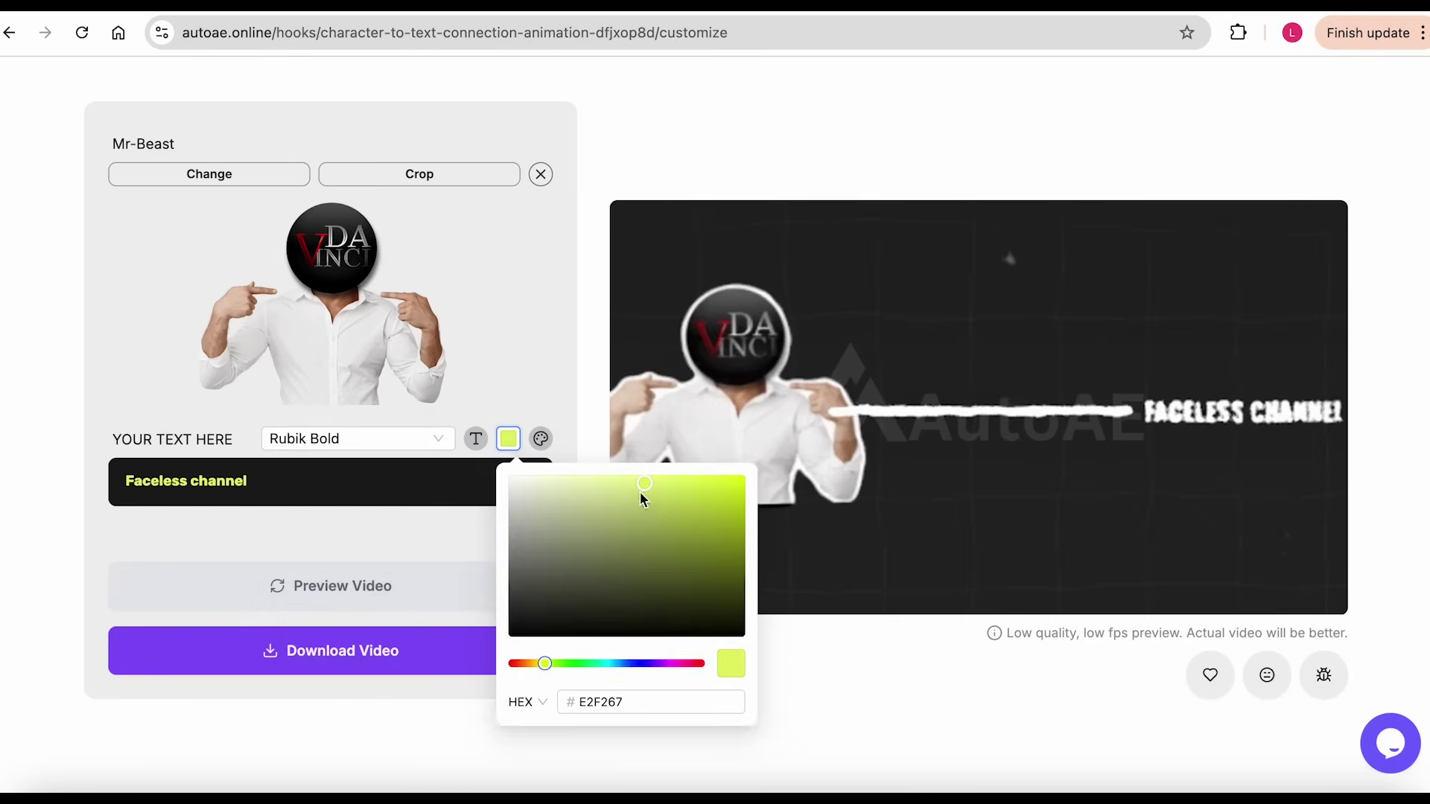
pyautogui.click(484, 393)
pyautogui.click(482, 661)
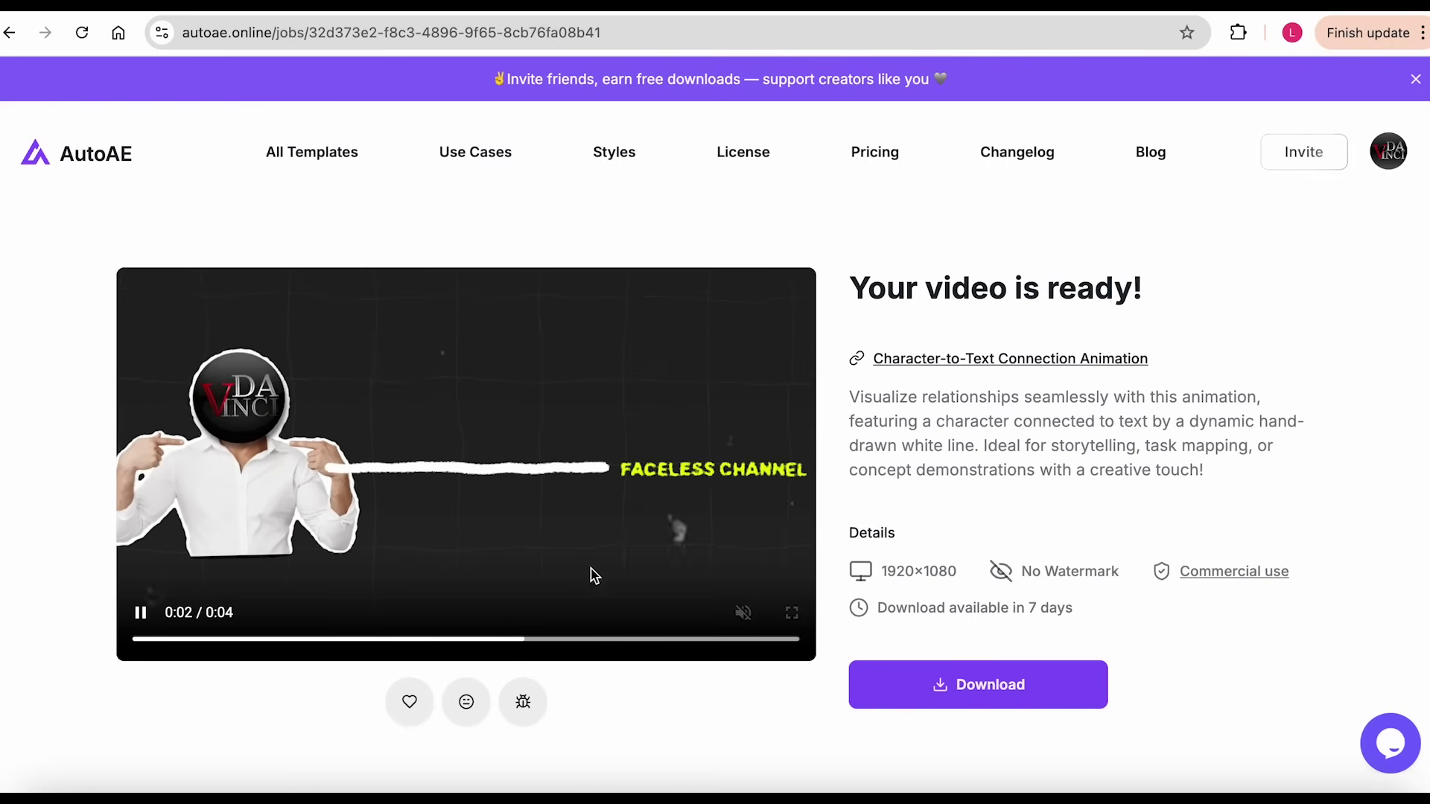
# Download the Faceless channel video, then start customizing the Documentary Map Animation template.
pyautogui.click(938, 685)
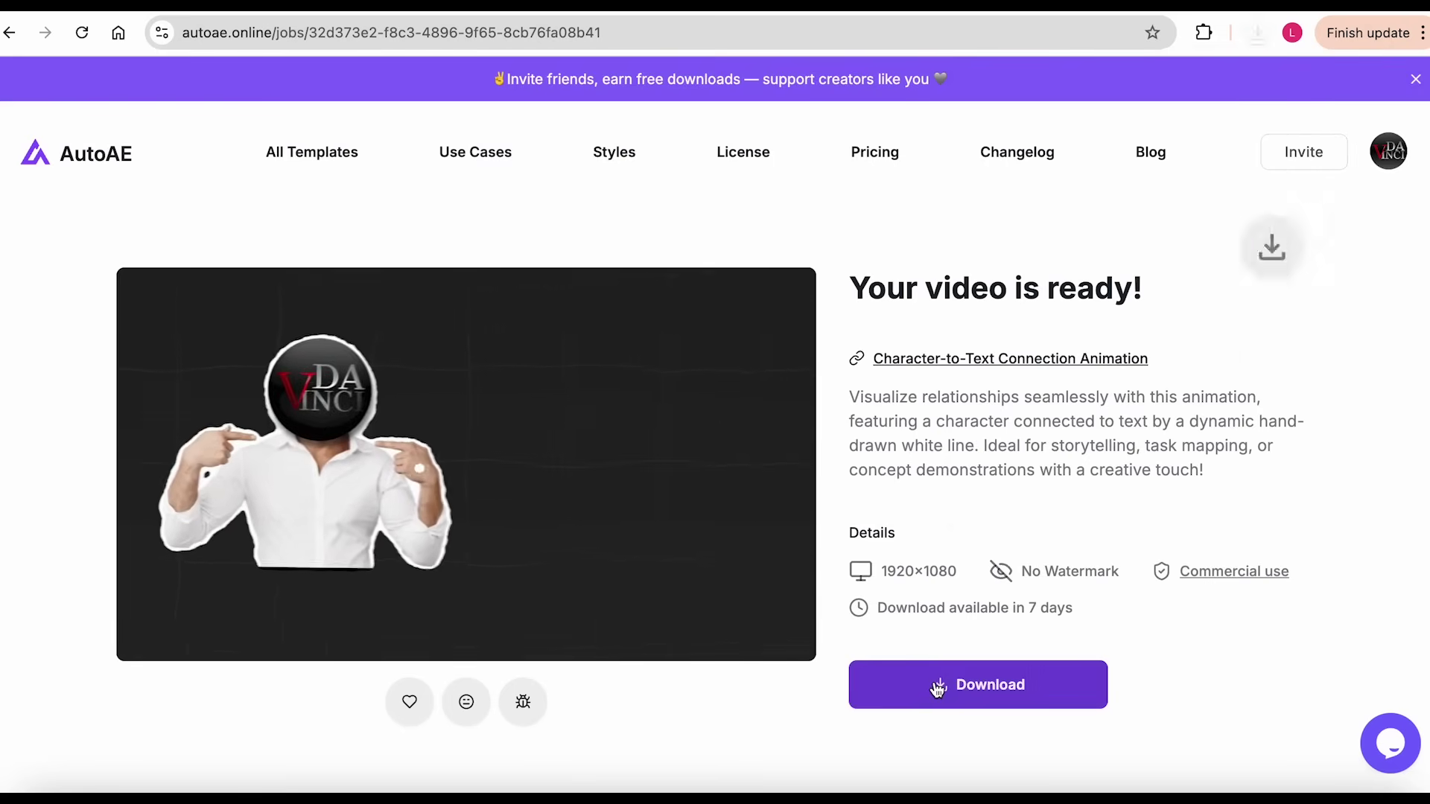
pyautogui.click(354, 153)
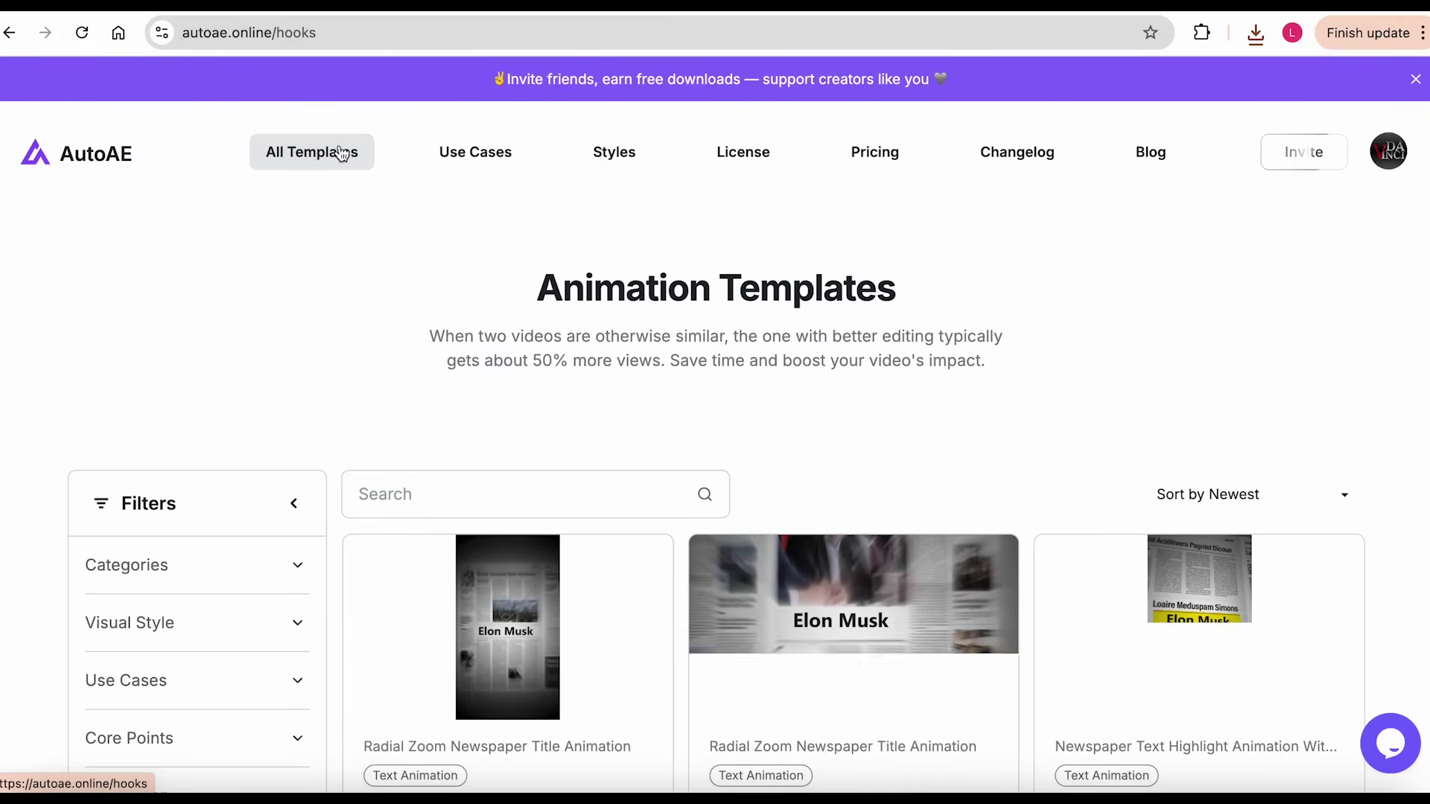
pyautogui.scroll(-2, 413, 324)
pyautogui.scroll(-4, 412, 324)
pyautogui.scroll(-2, 413, 324)
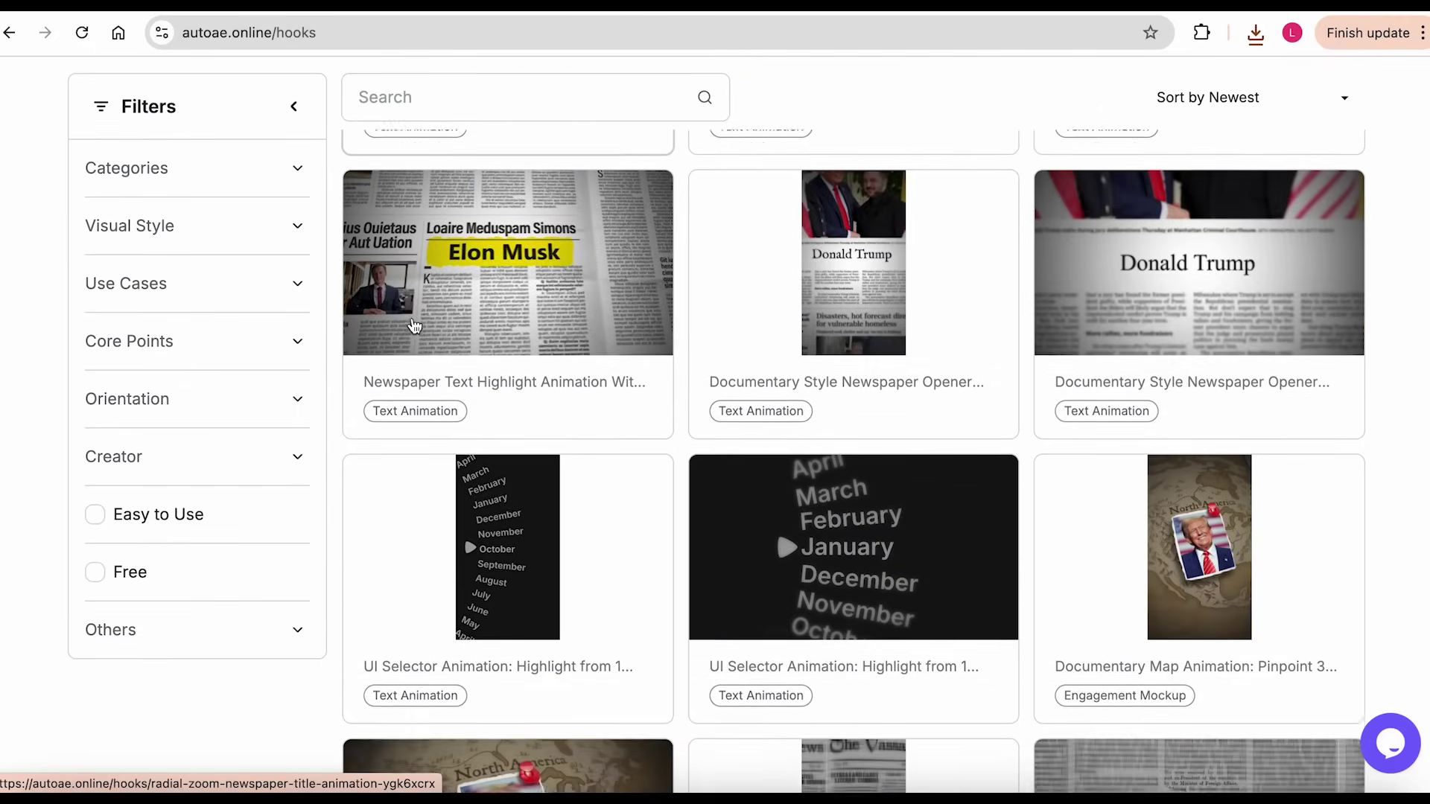
pyautogui.scroll(-2, 412, 324)
pyautogui.scroll(-2, 413, 324)
pyautogui.scroll(1, 412, 325)
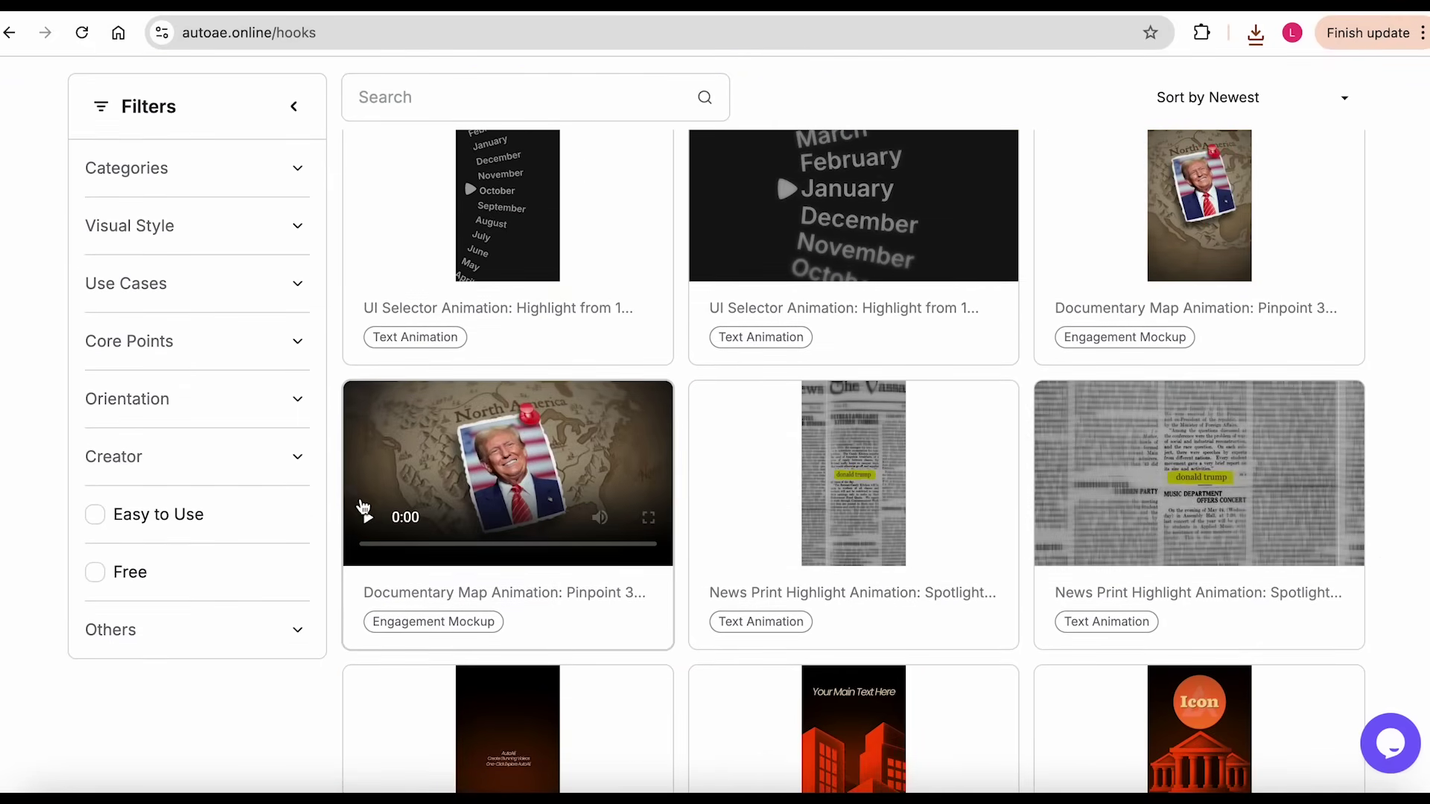
pyautogui.click(620, 619)
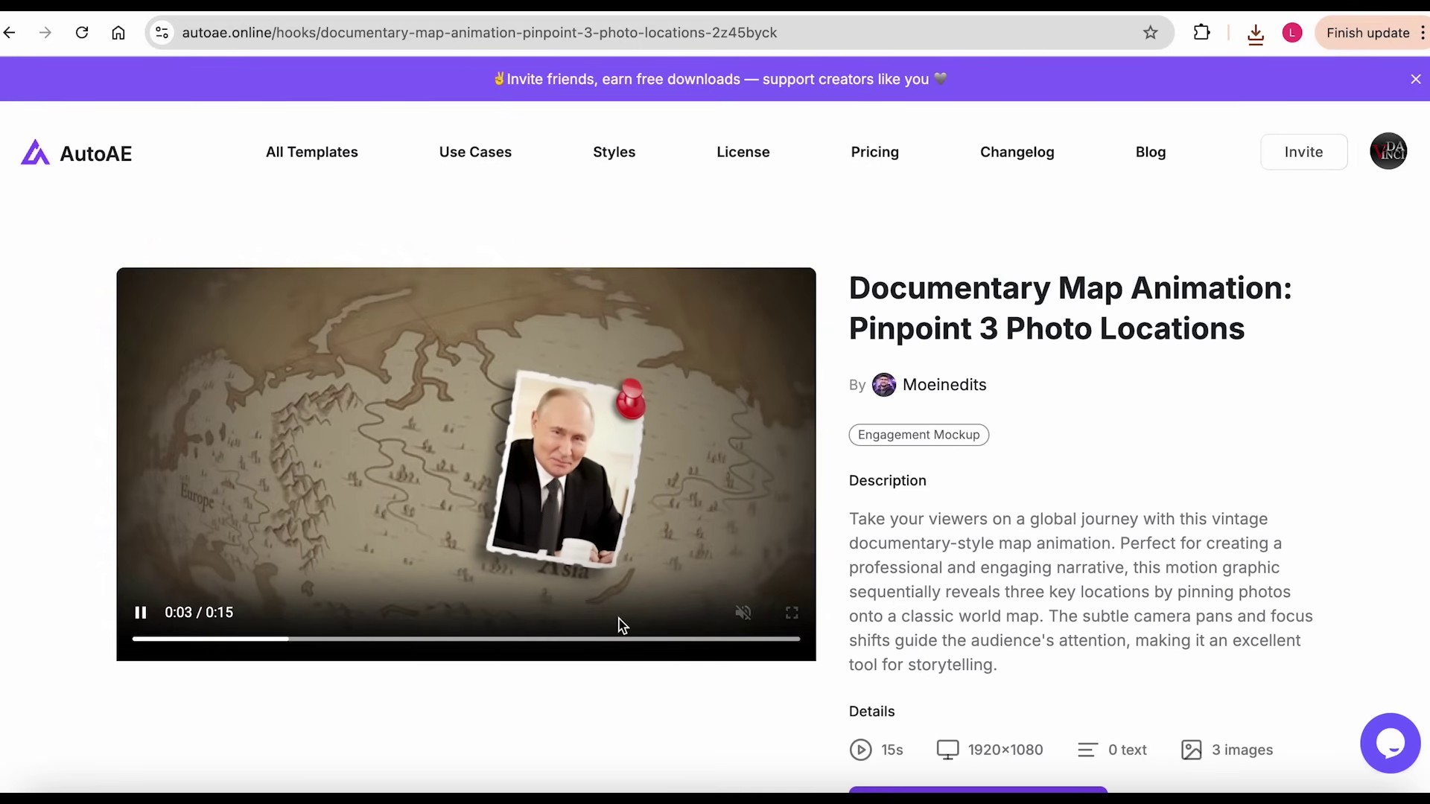
pyautogui.scroll(-1, 648, 628)
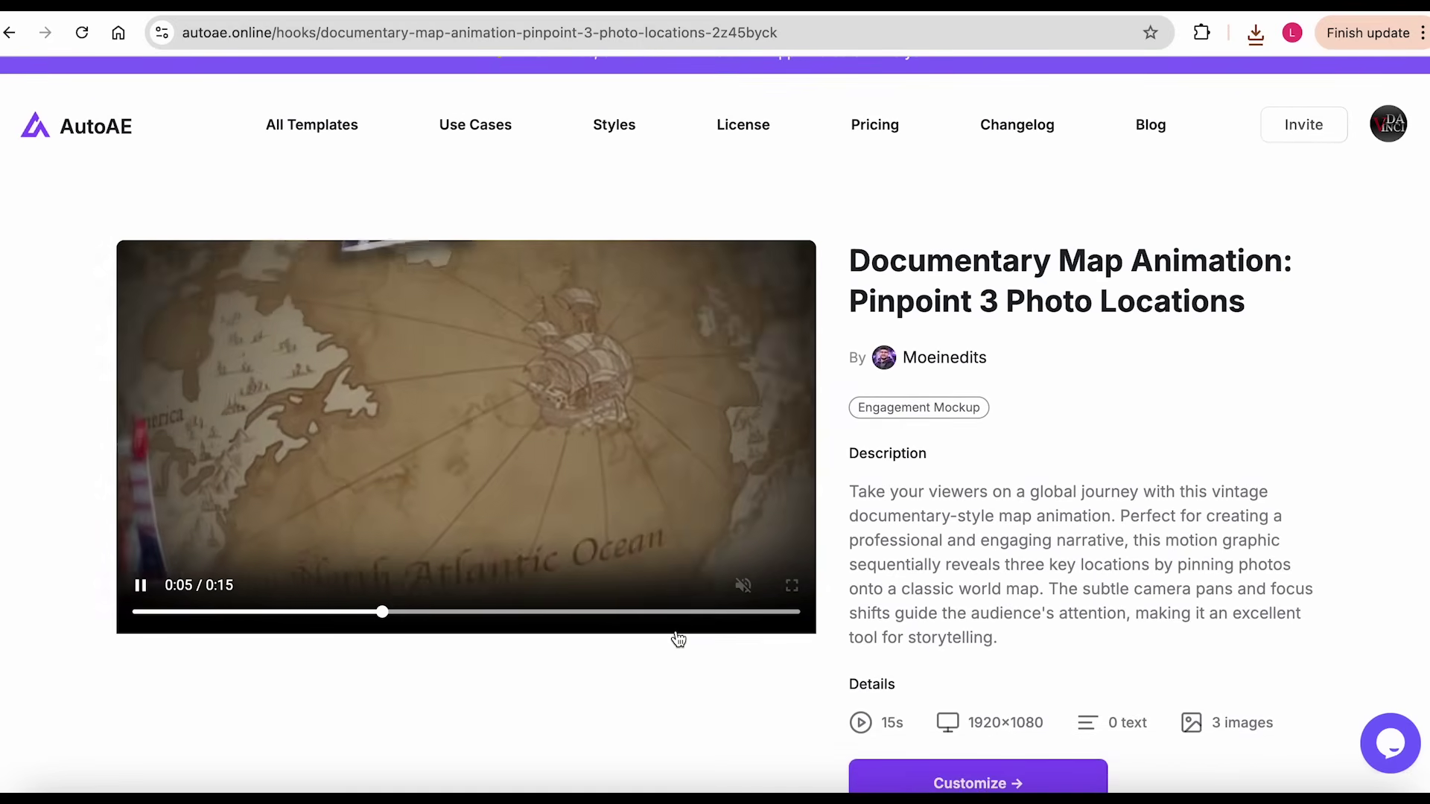
pyautogui.scroll(-2, 677, 635)
pyautogui.click(894, 705)
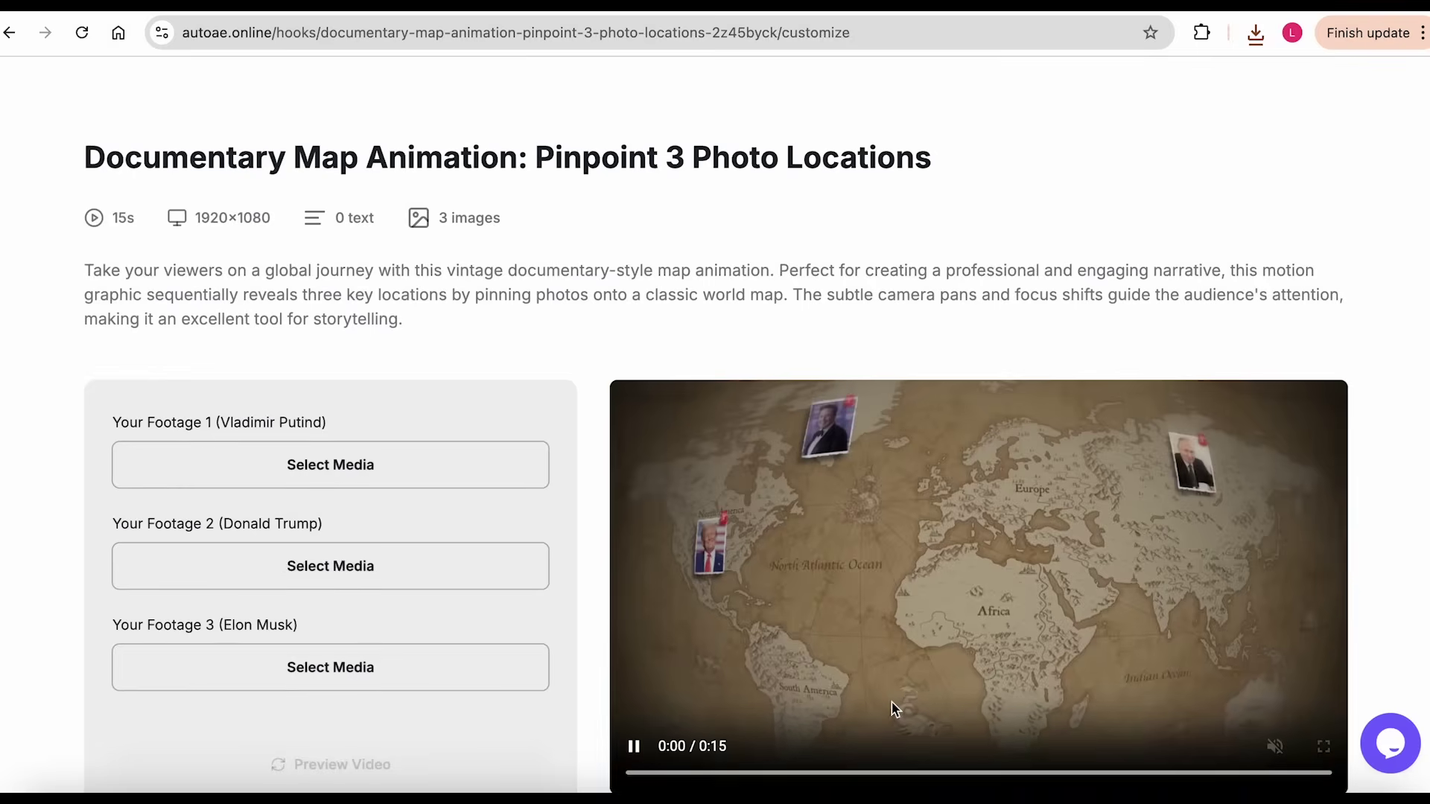
pyautogui.scroll(-4, 776, 660)
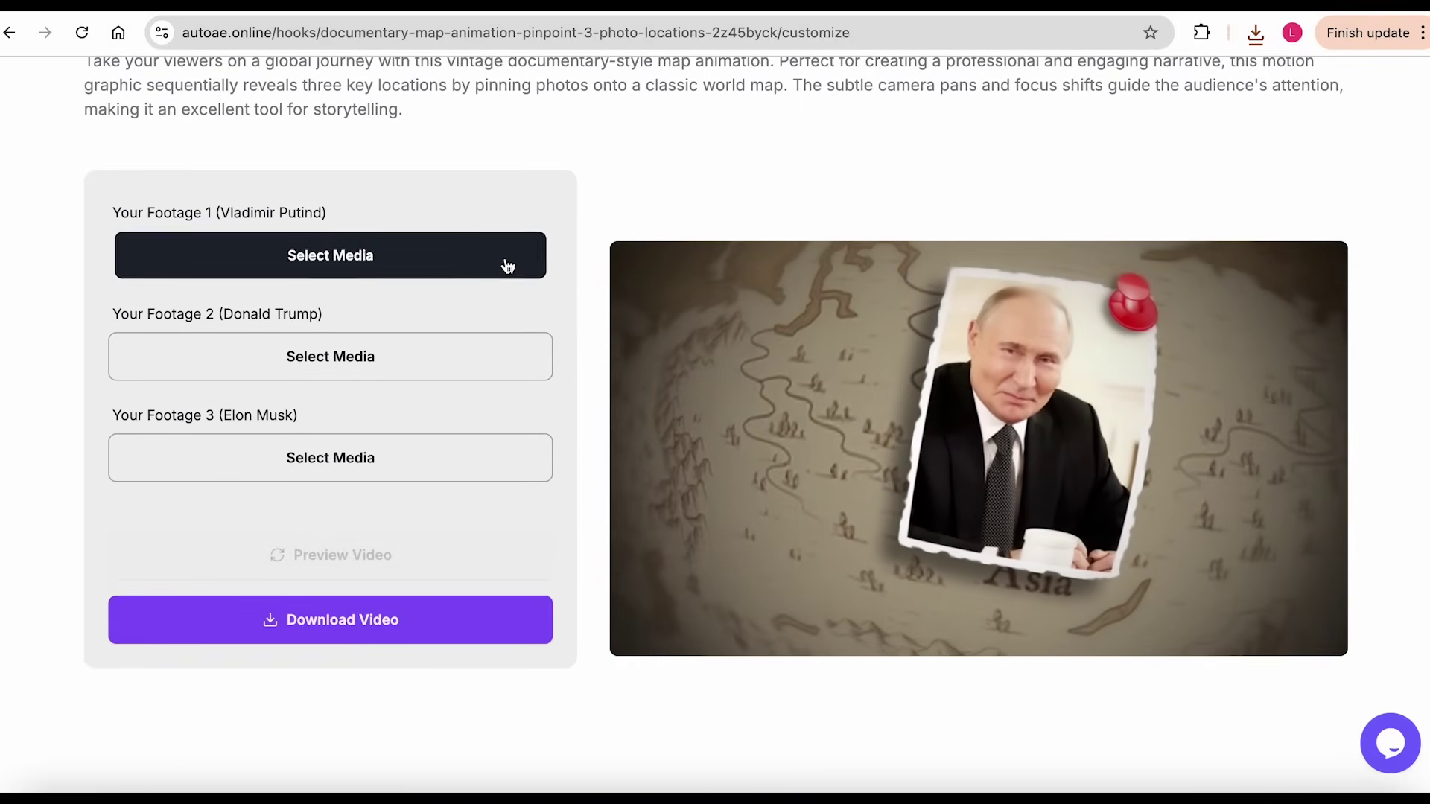
# Load and crop airplane-crash photos into the first two footage slots.
pyautogui.click(504, 264)
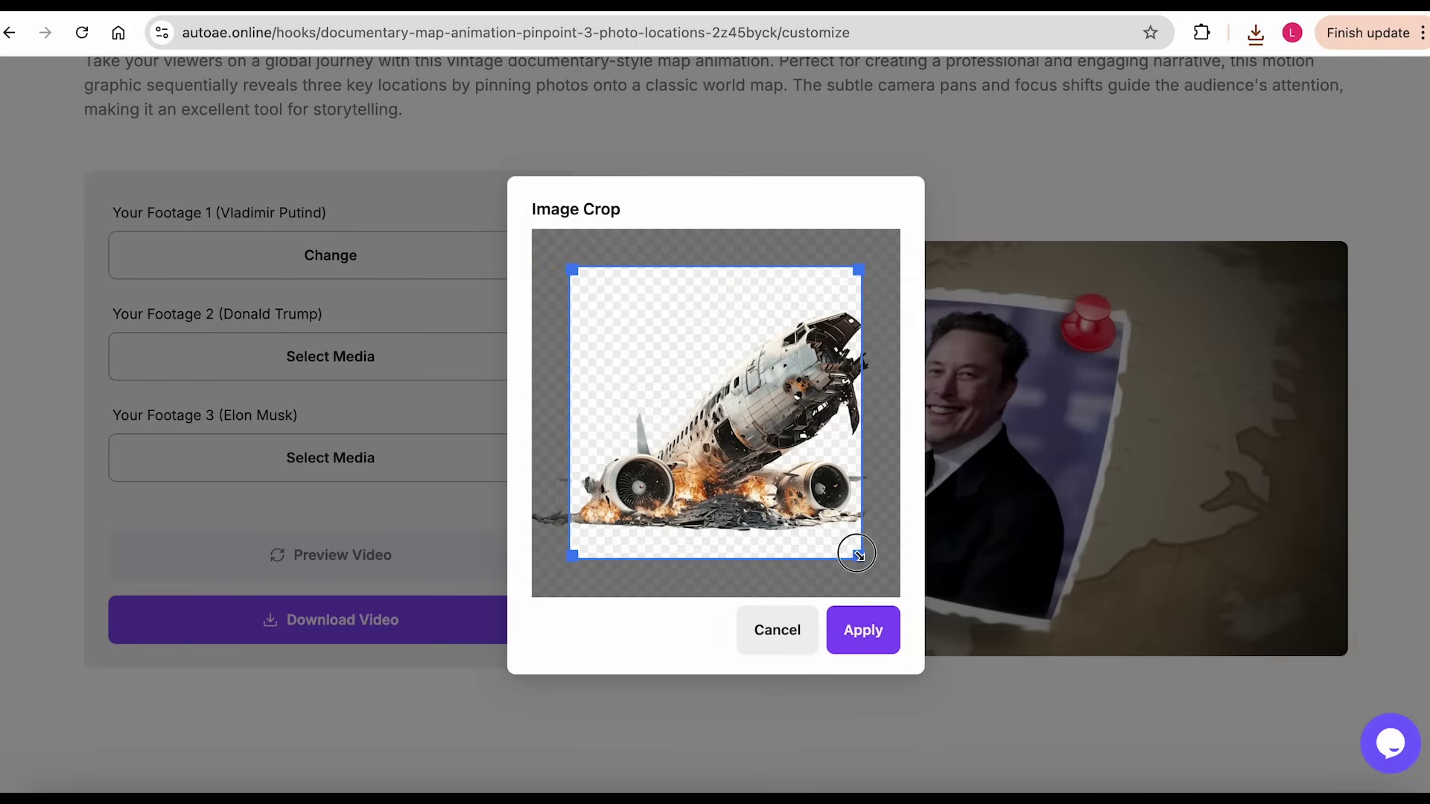
pyautogui.moveTo(895, 598); pyautogui.dragTo(864, 564)
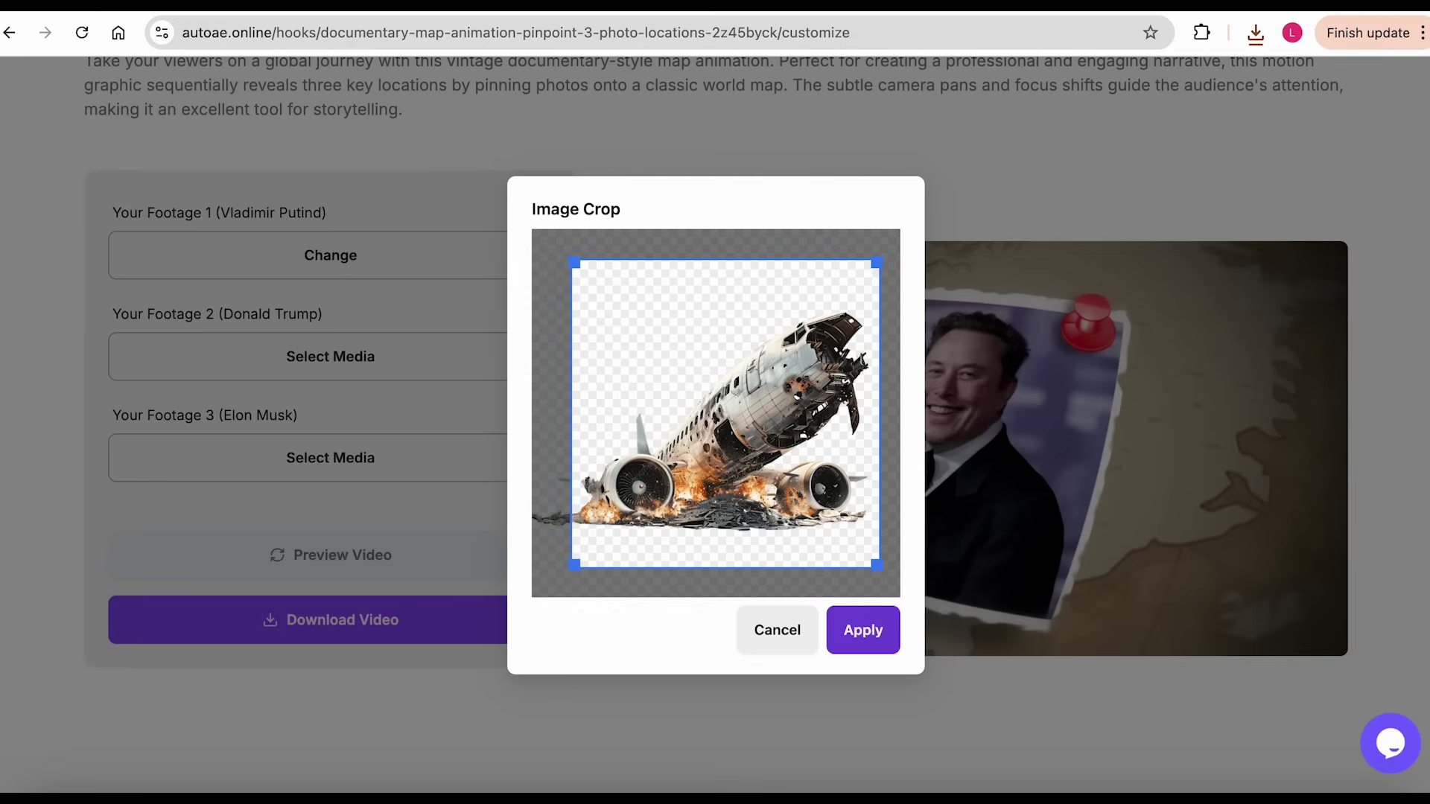
pyautogui.click(863, 631)
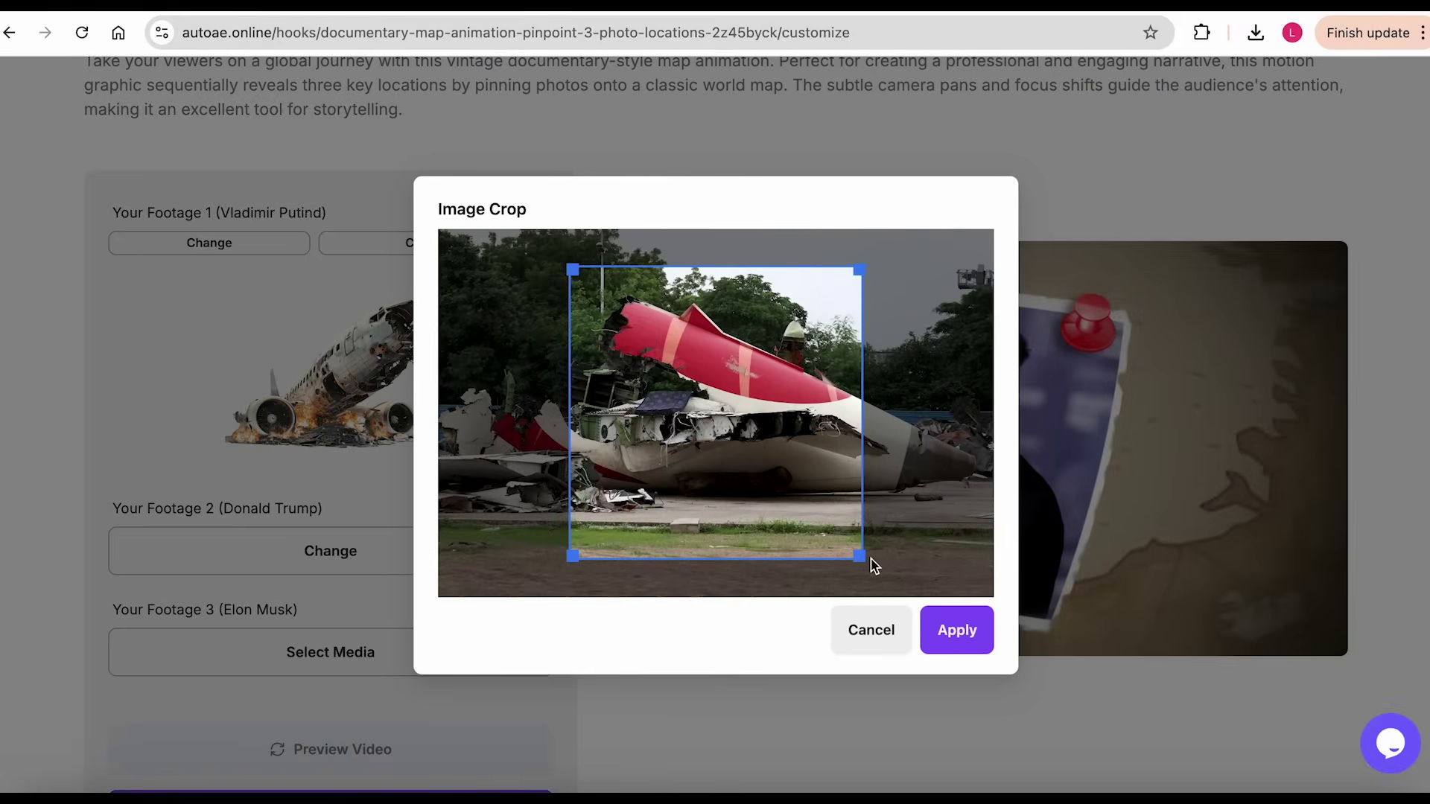
pyautogui.moveTo(881, 554); pyautogui.dragTo(907, 446)
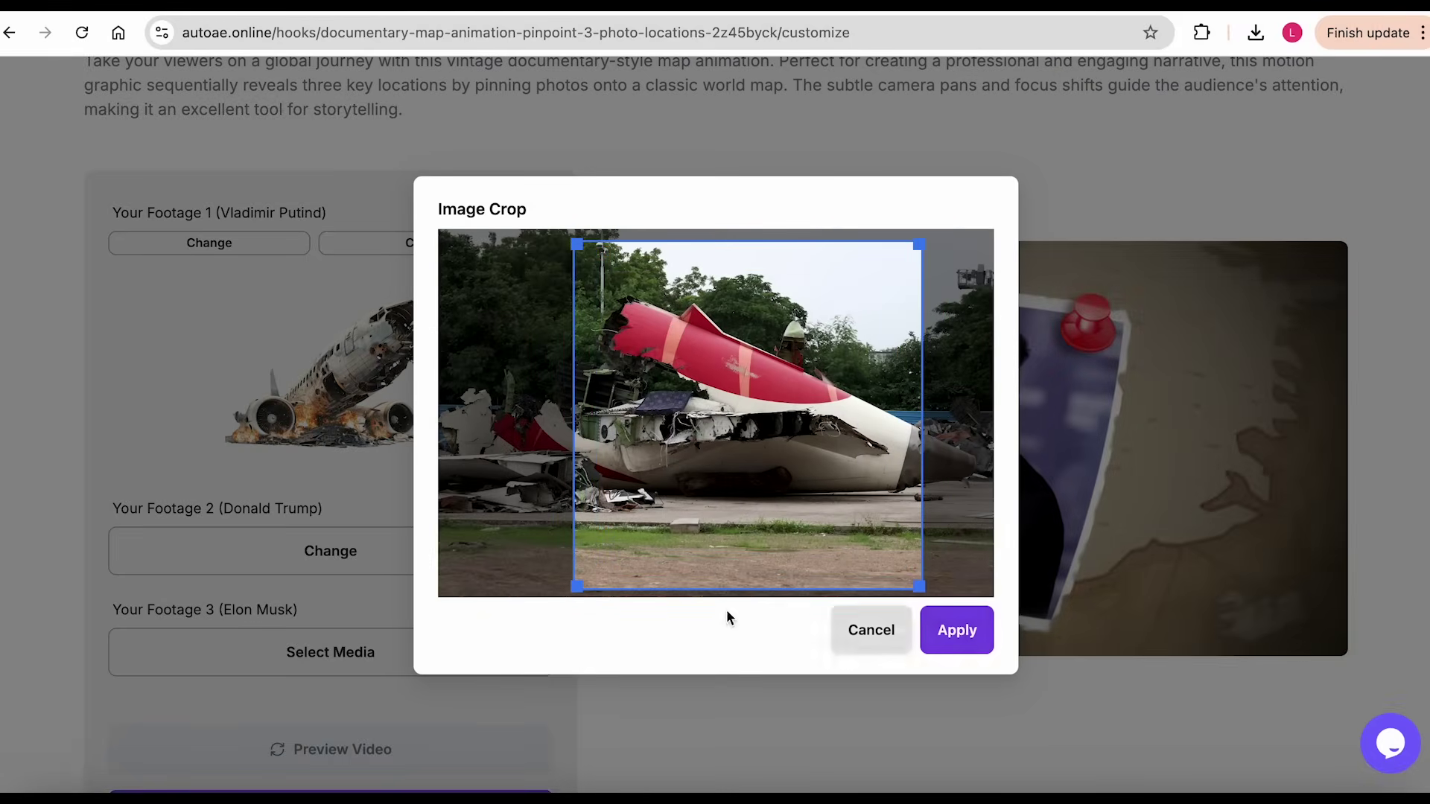
pyautogui.click(956, 631)
pyautogui.scroll(-3, 336, 503)
# Put an airplane-crash photo in the third slot, enlarged to a wider crop.
pyautogui.click(328, 578)
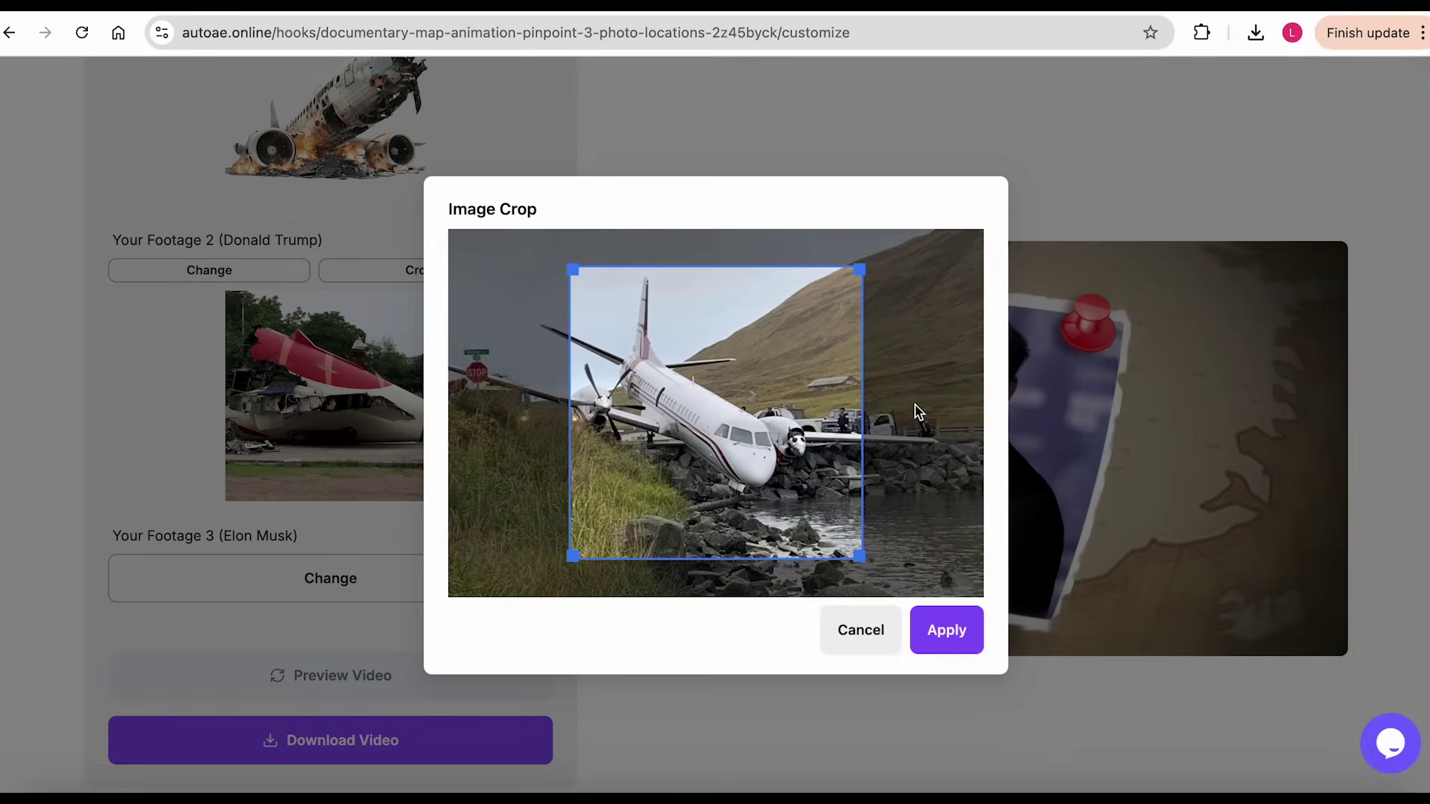
pyautogui.moveTo(862, 559); pyautogui.dragTo(899, 594)
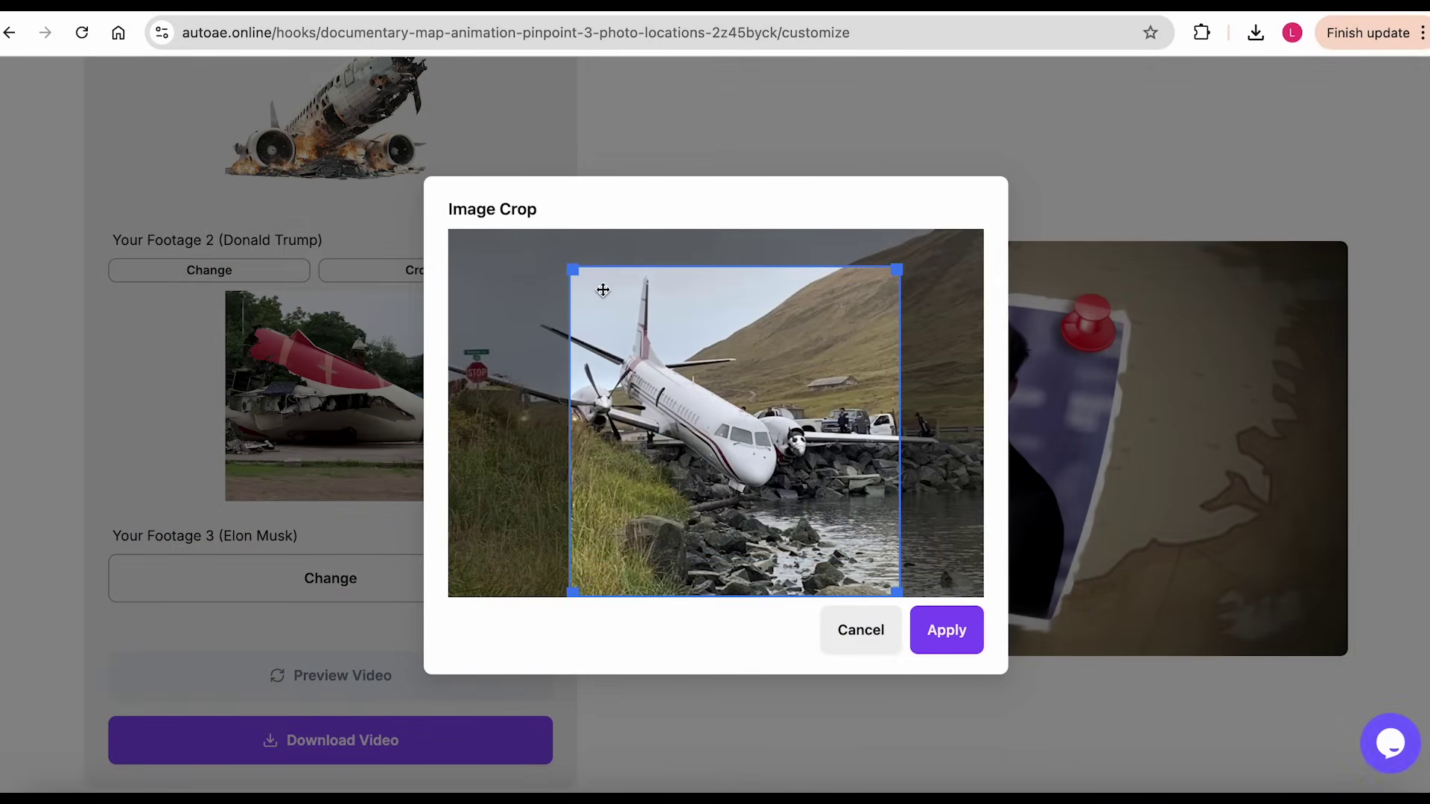
pyautogui.moveTo(571, 269); pyautogui.dragTo(460, 205)
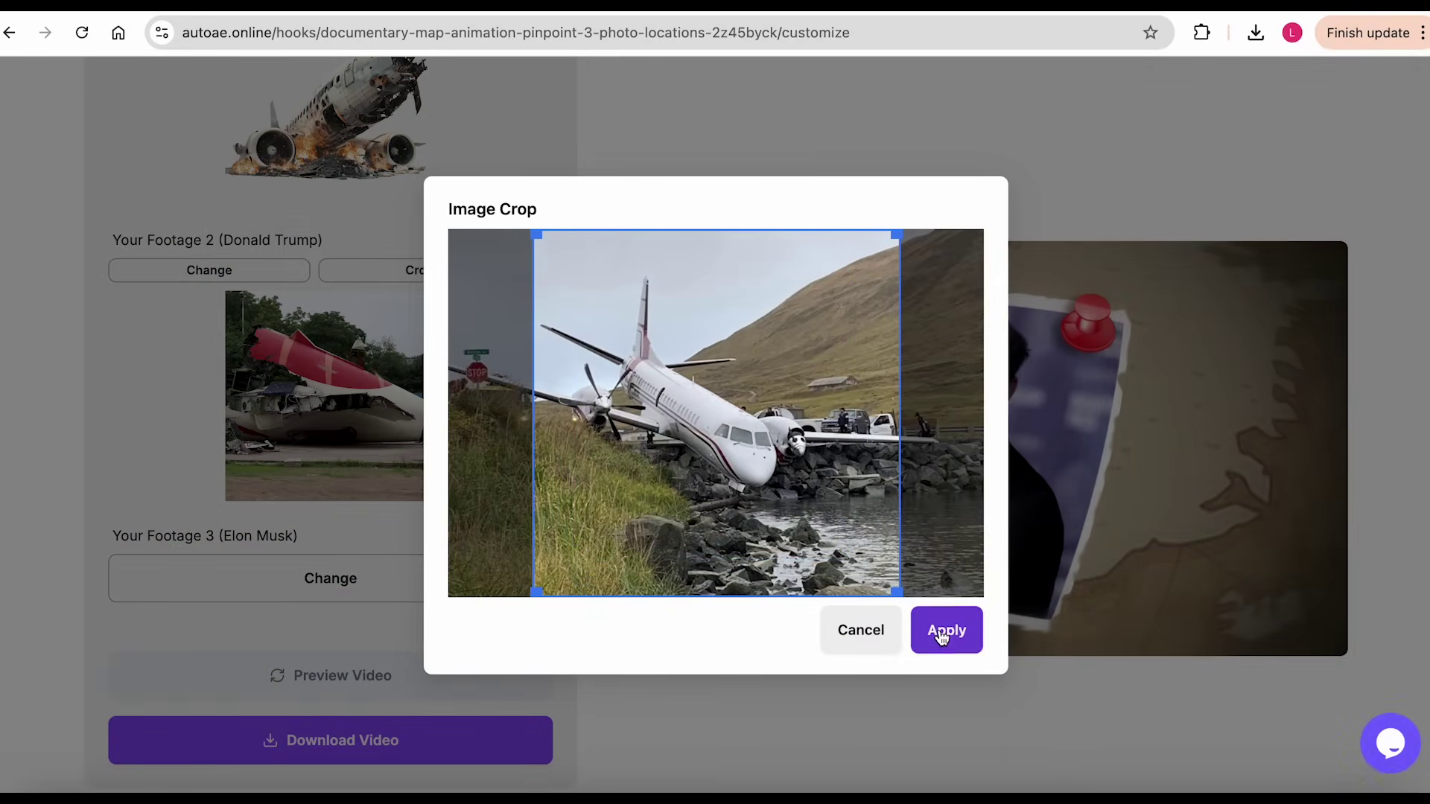
pyautogui.click(941, 630)
pyautogui.scroll(-2, 477, 637)
pyautogui.scroll(-1, 466, 671)
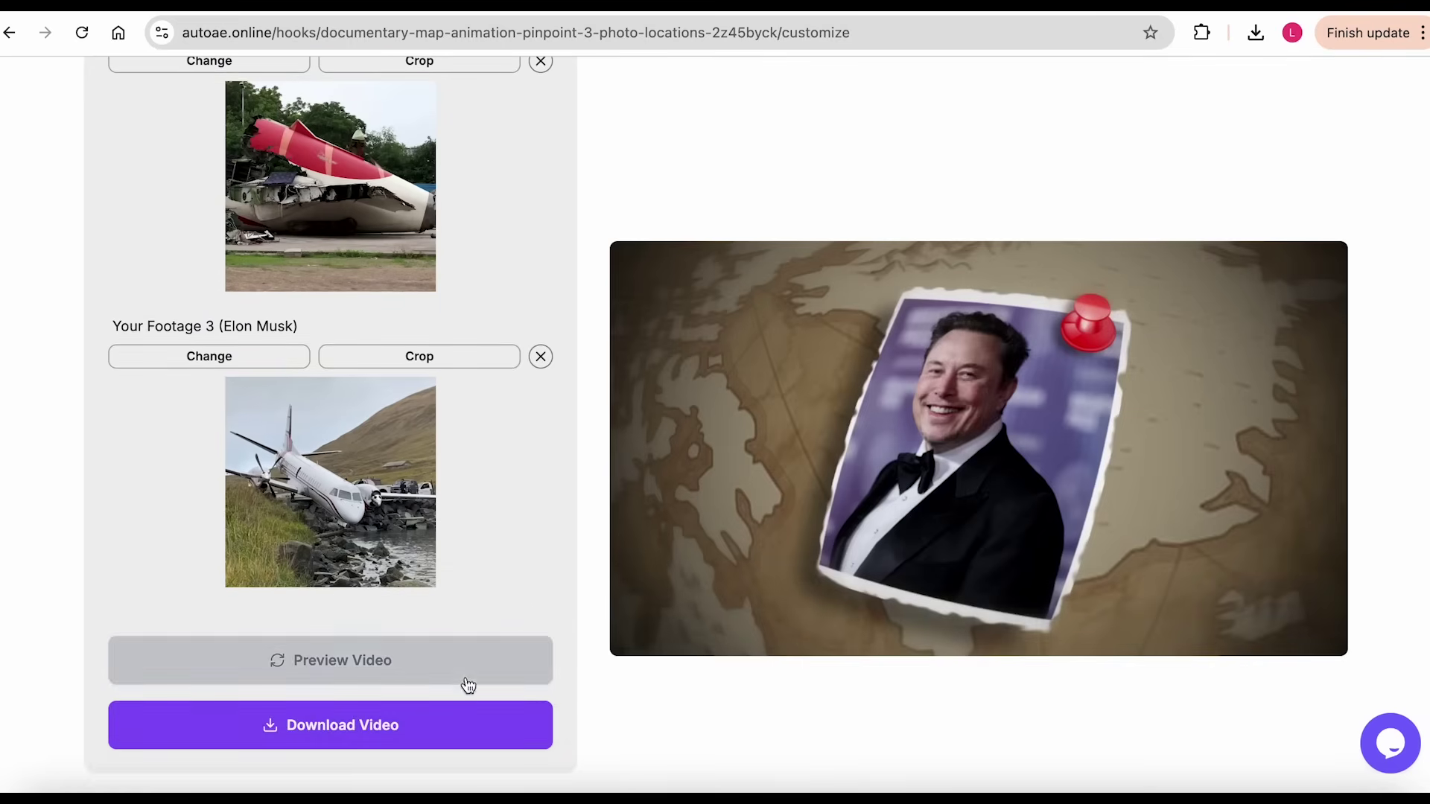
# Render the map animation with the three pinned crash photos for download.
pyautogui.click(455, 742)
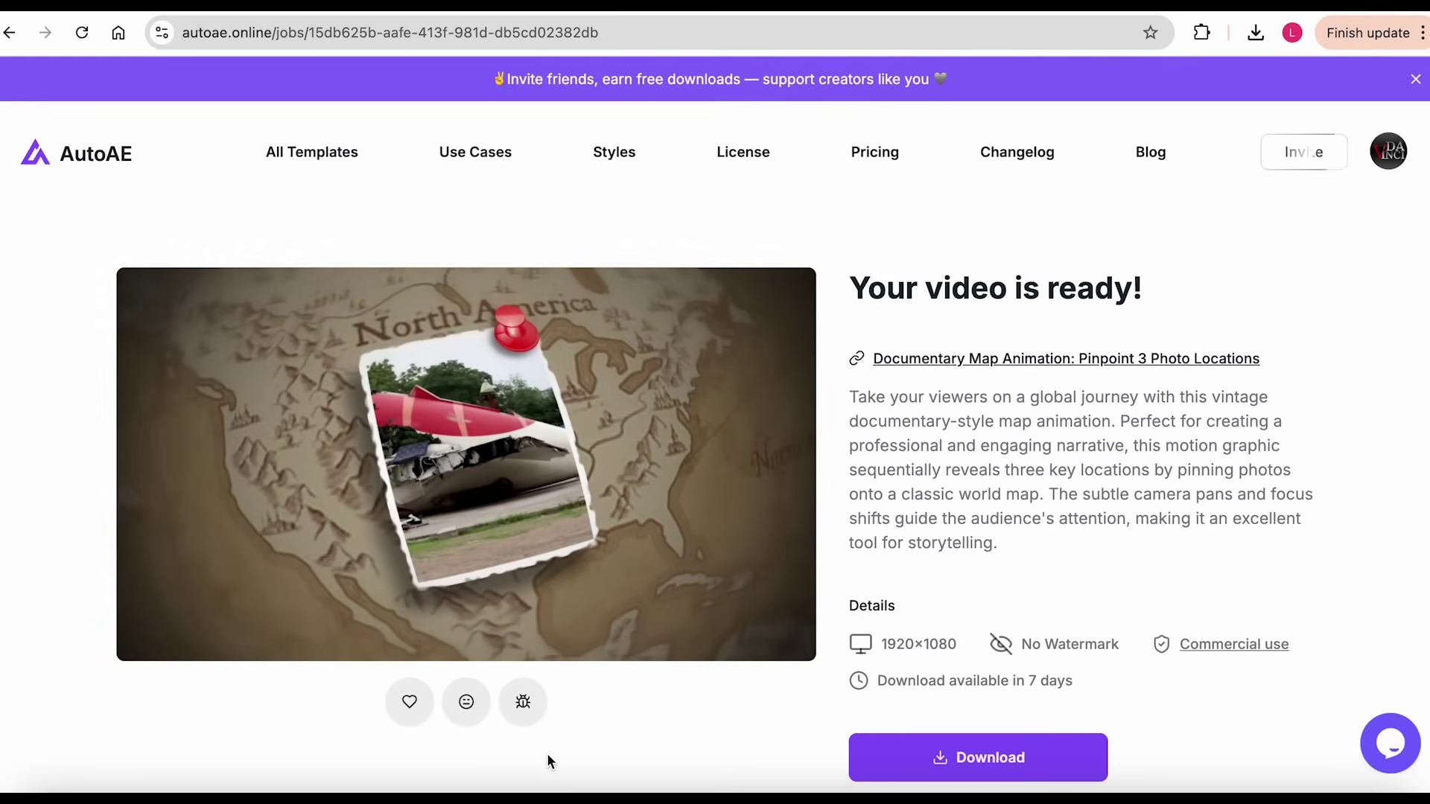
# From the homepage, fill the AI animation prompt with the 6-Point Mindmap suggestion and select it.
pyautogui.hotkey('alt', 'Left')
pyautogui.click(662, 534)
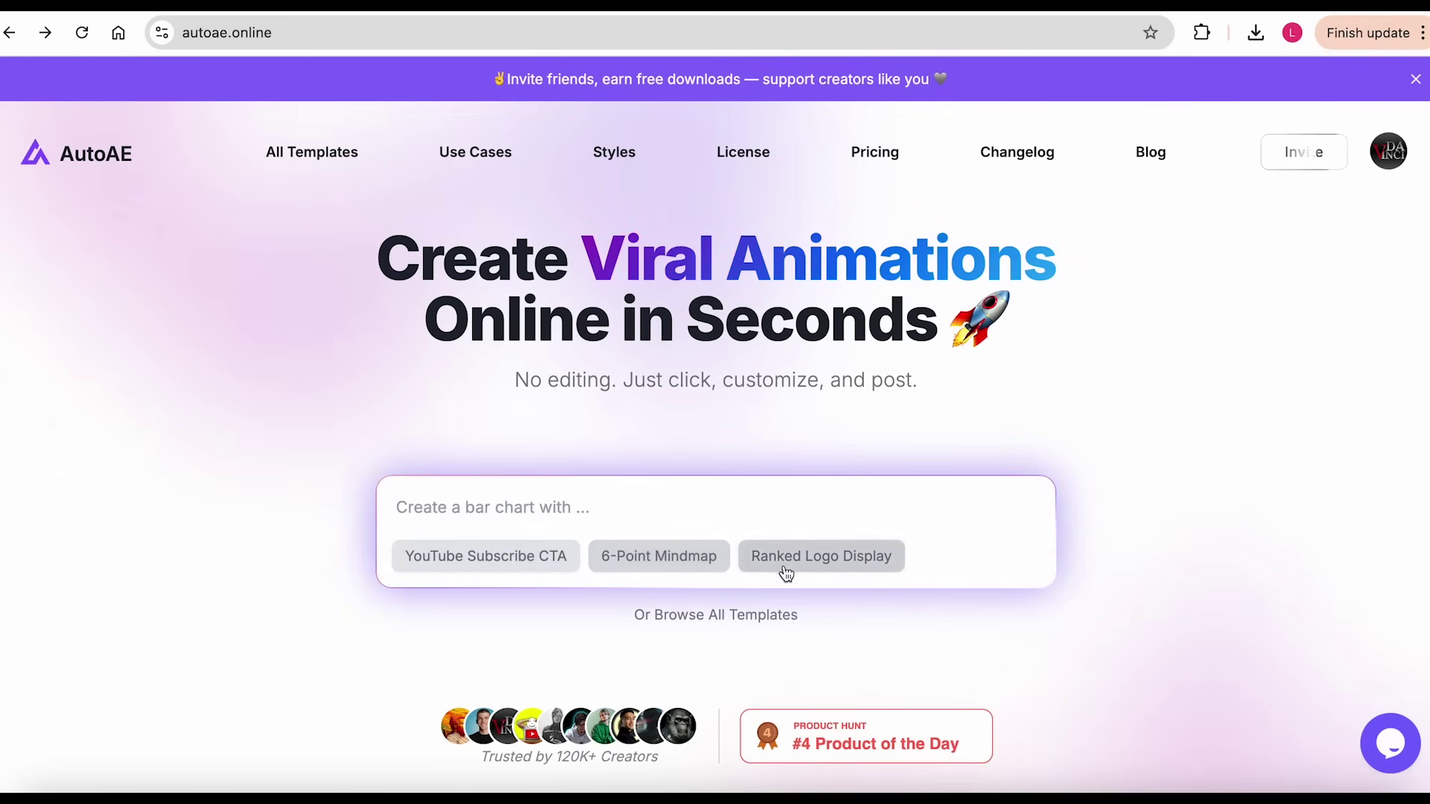
pyautogui.click(712, 567)
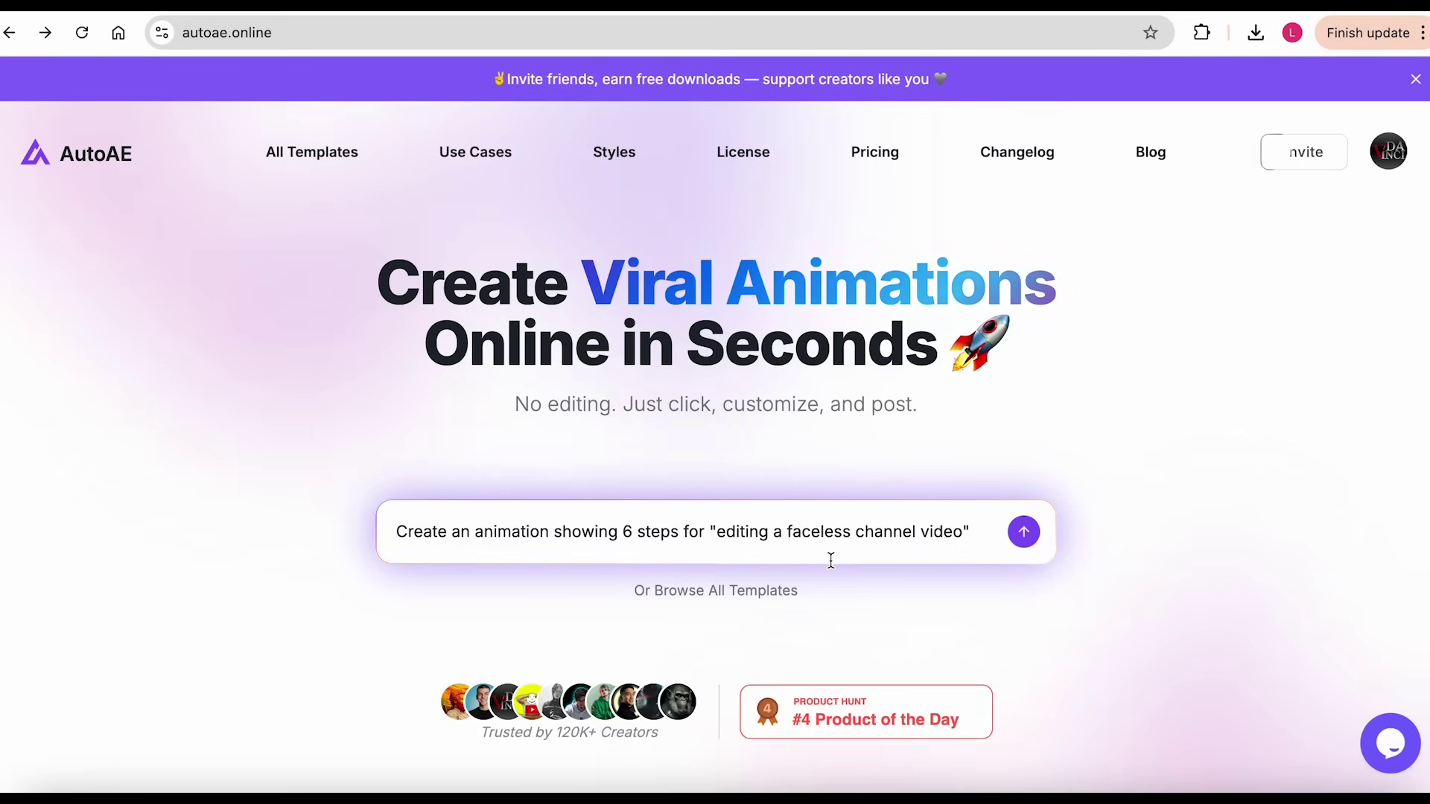
pyautogui.hotkey('ctrl', 'a')
pyautogui.write('create')
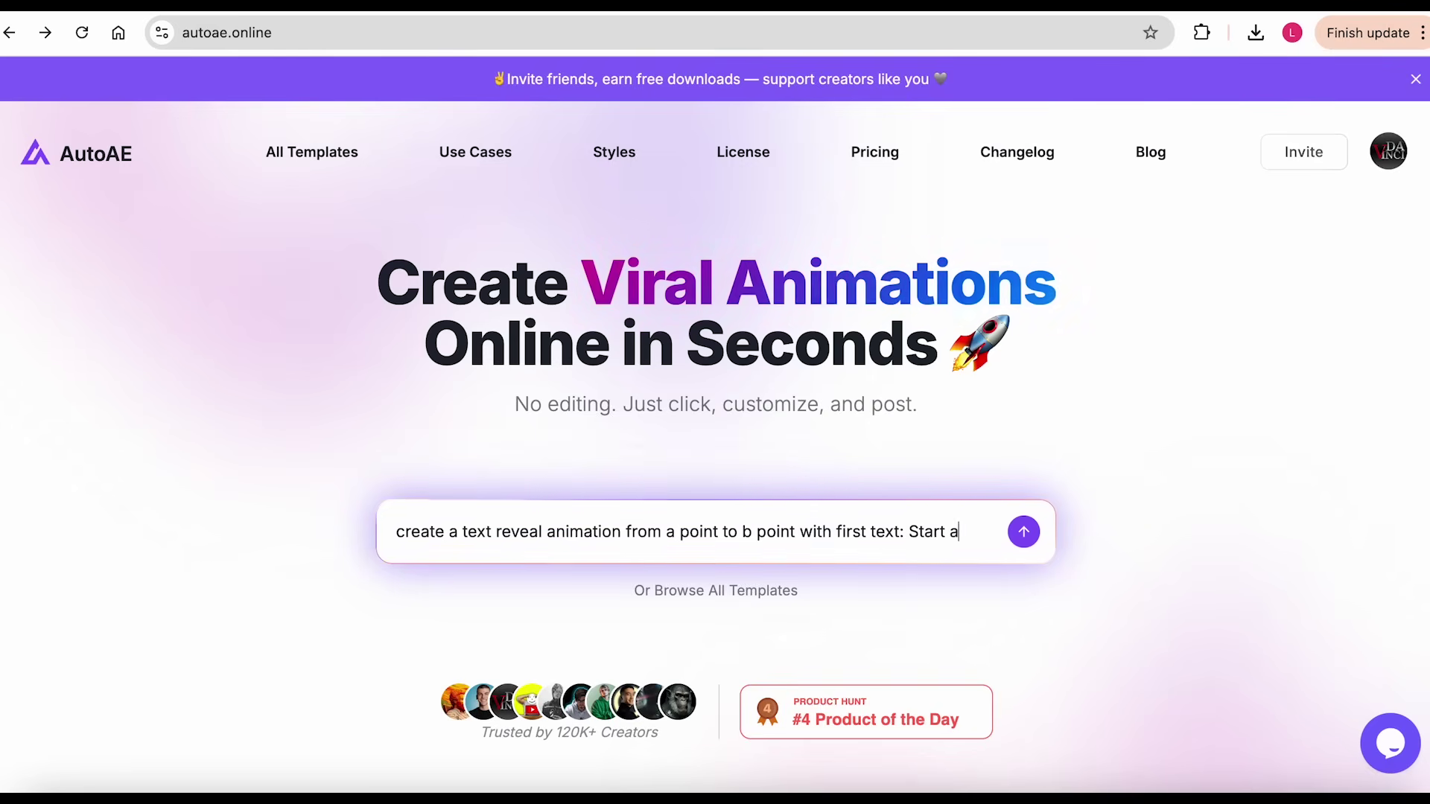
pyautogui.write('nd second te')
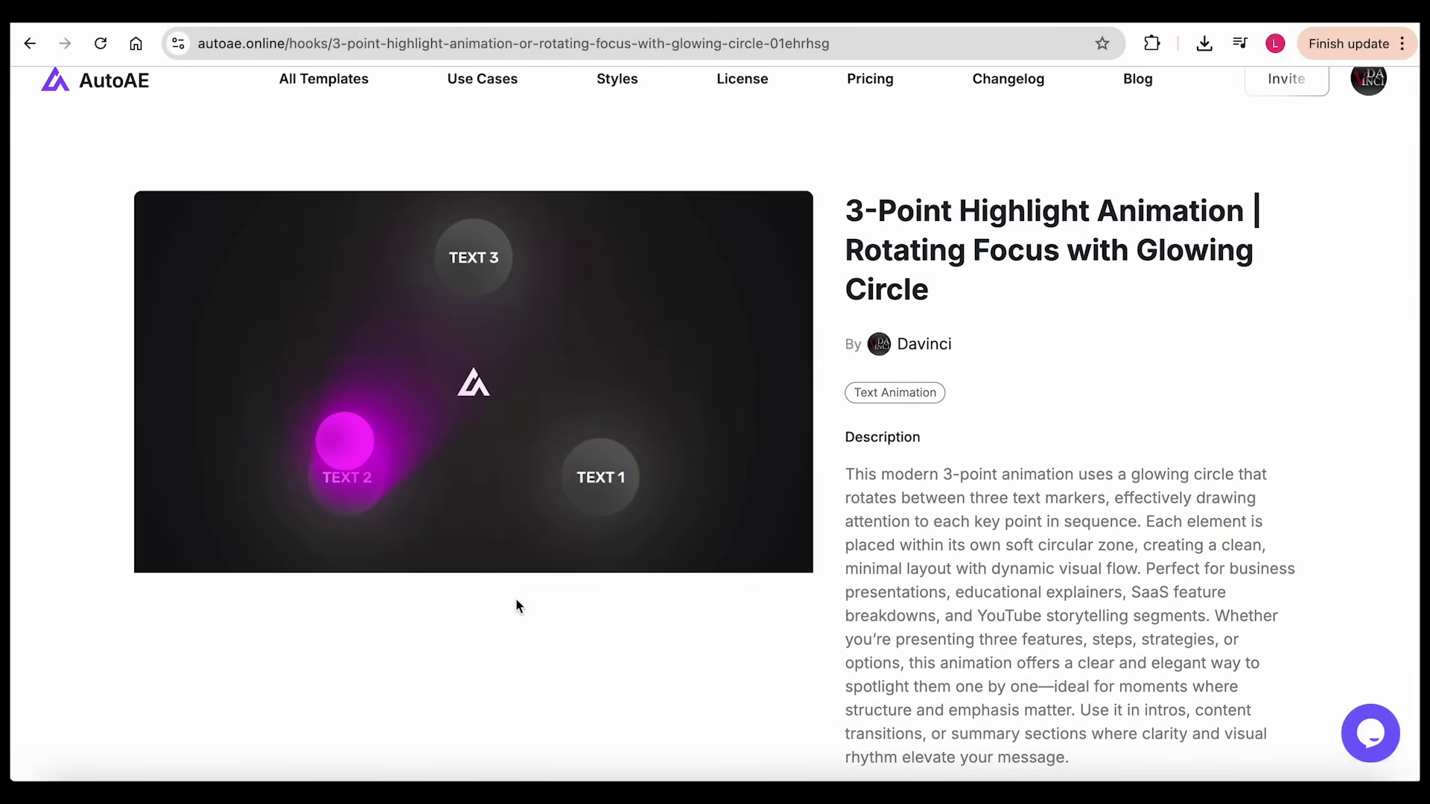
pyautogui.scroll(-1, 516, 606)
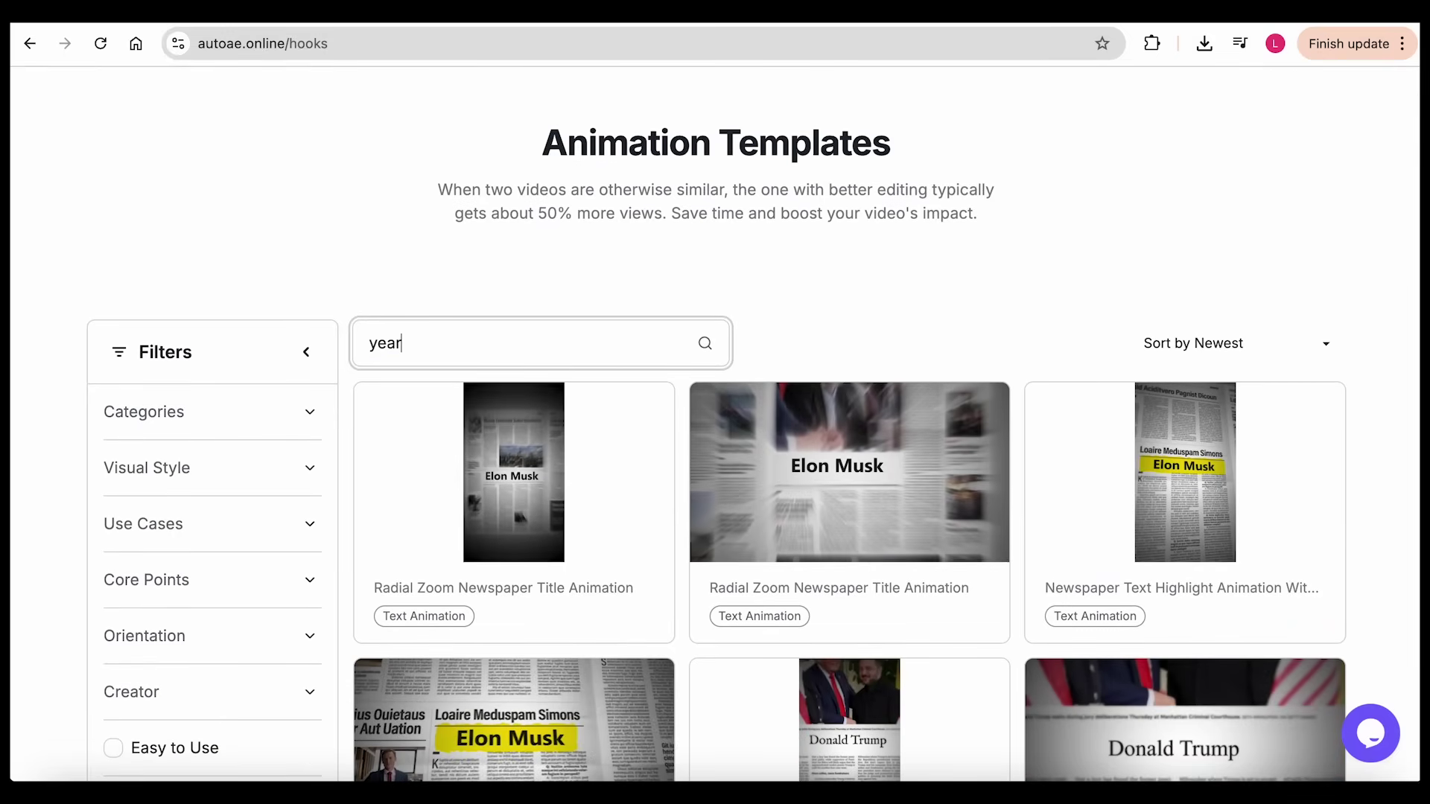
# Search templates for 'year' and start customizing the Yellow Dotted Line Animation.
pyautogui.press('Return')
pyautogui.scroll(-1, 607, 415)
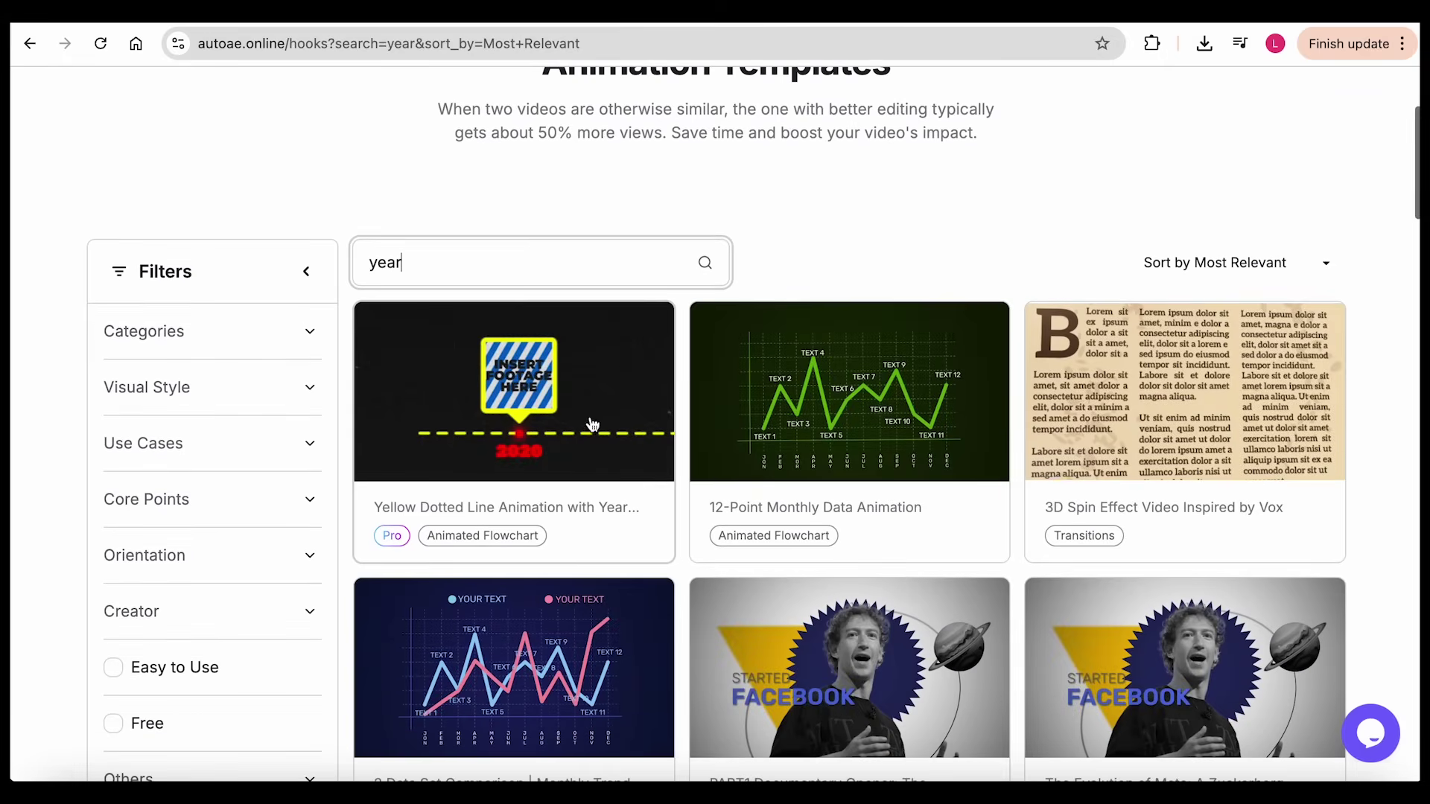
pyautogui.click(445, 509)
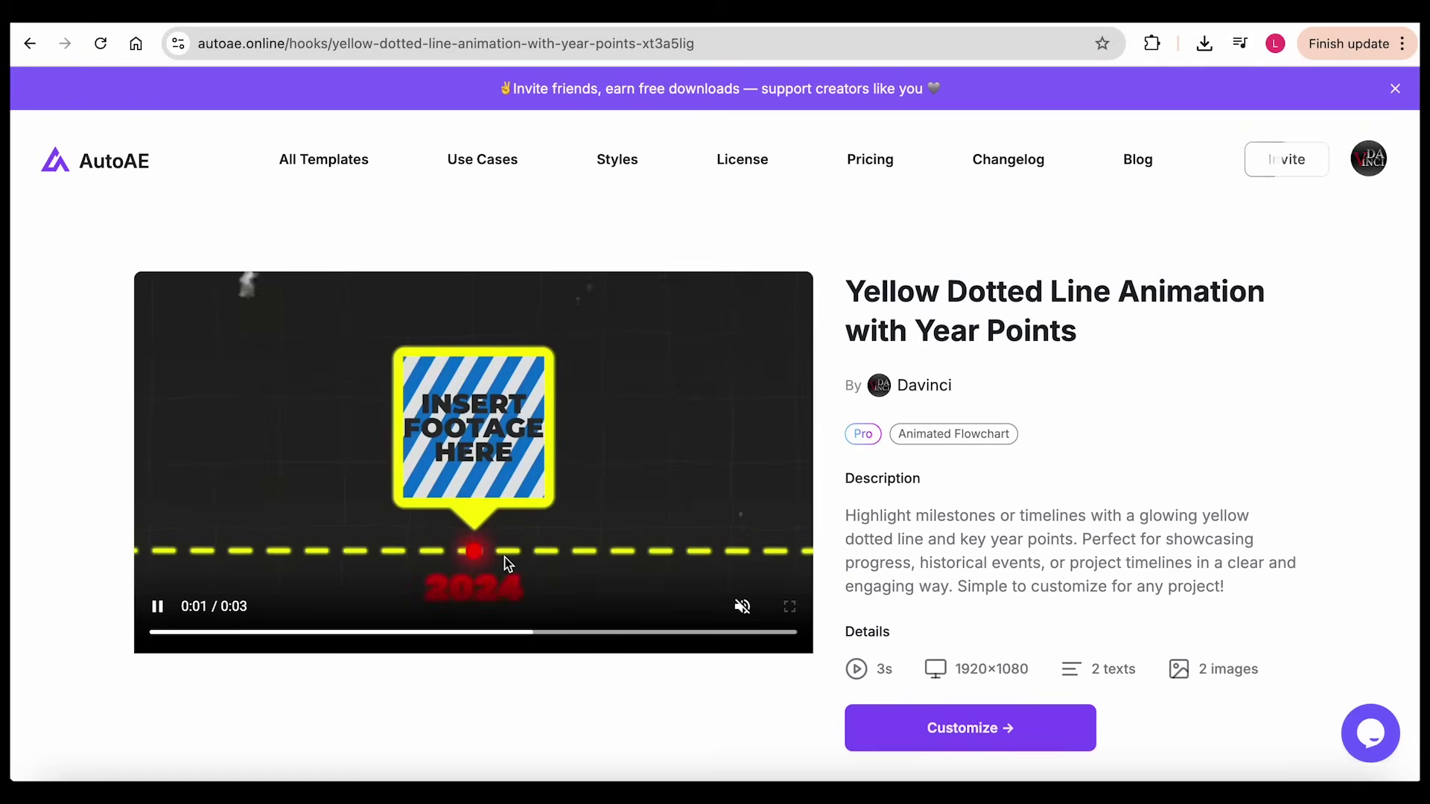
pyautogui.scroll(-1, 900, 622)
pyautogui.click(926, 645)
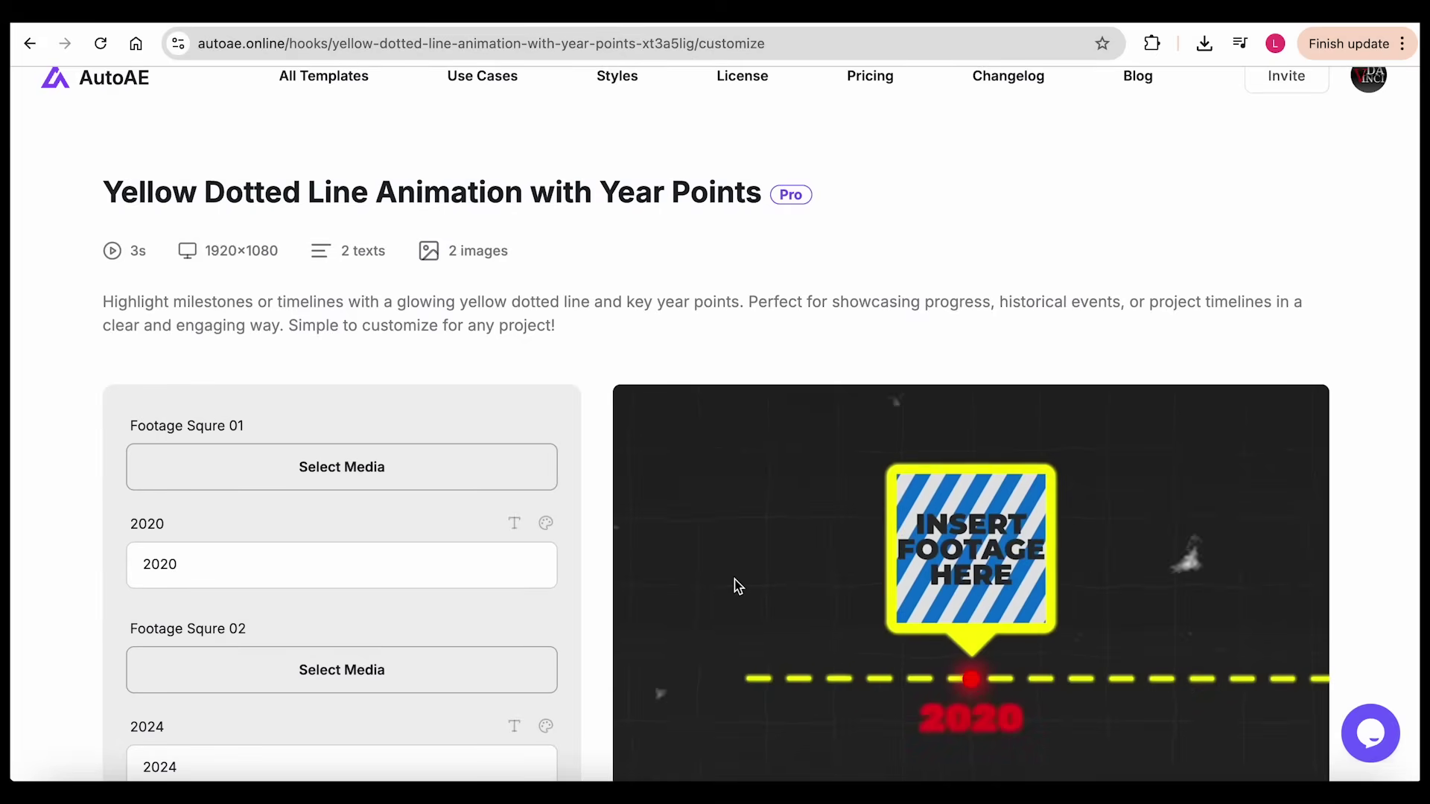
pyautogui.scroll(-2, 734, 582)
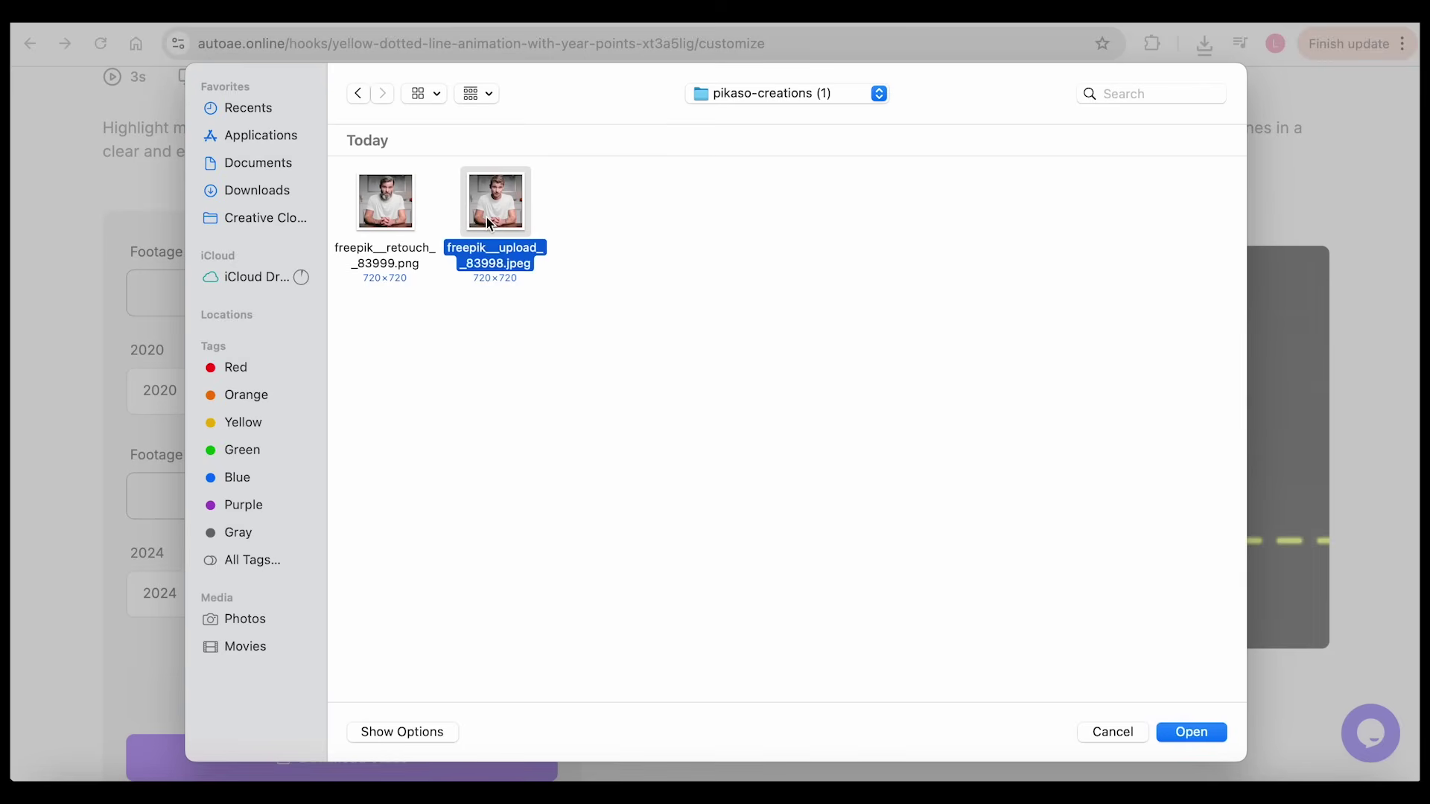
# Fill the first footage slot with a portrait cropped from the photo's top.
pyautogui.press('space')
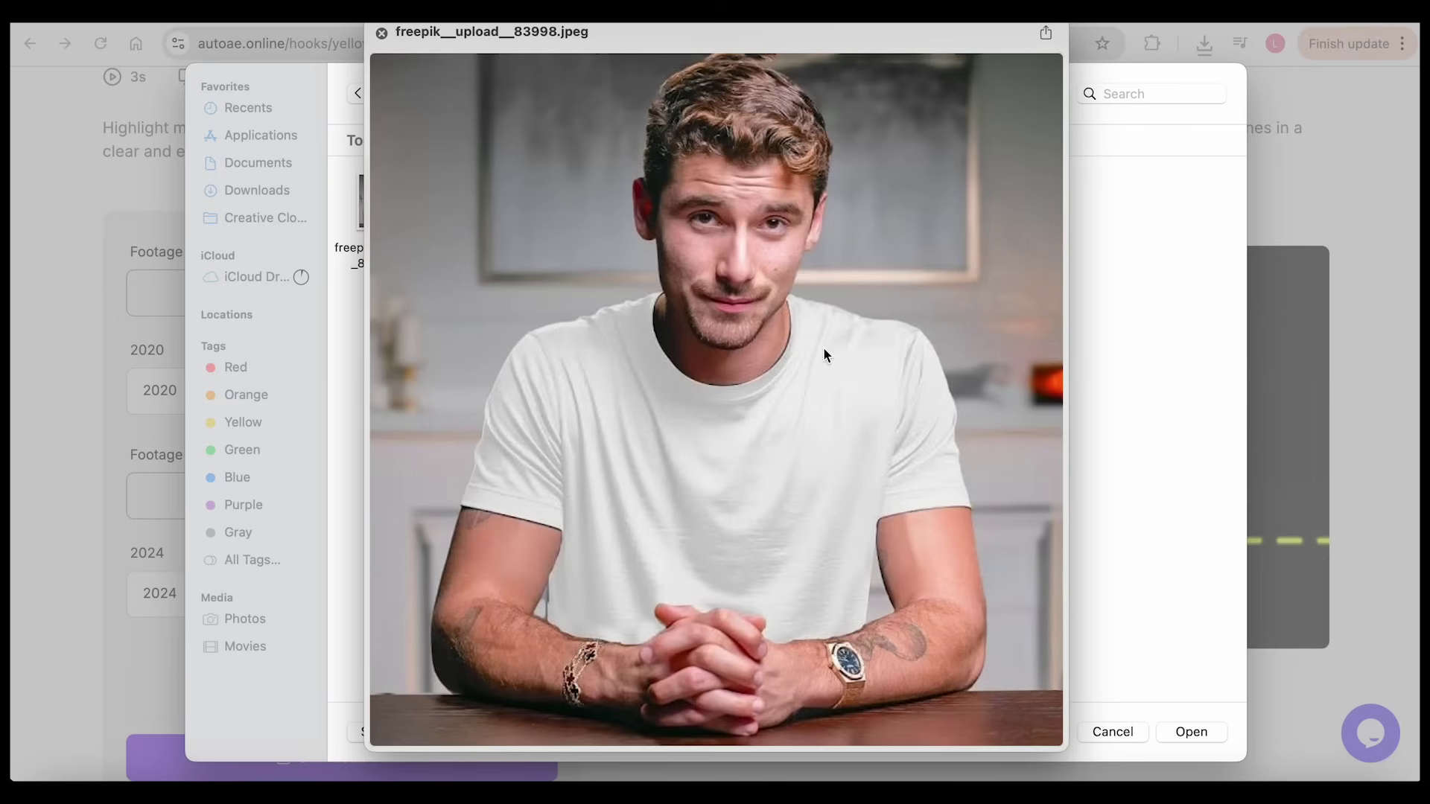
pyautogui.click(1185, 730)
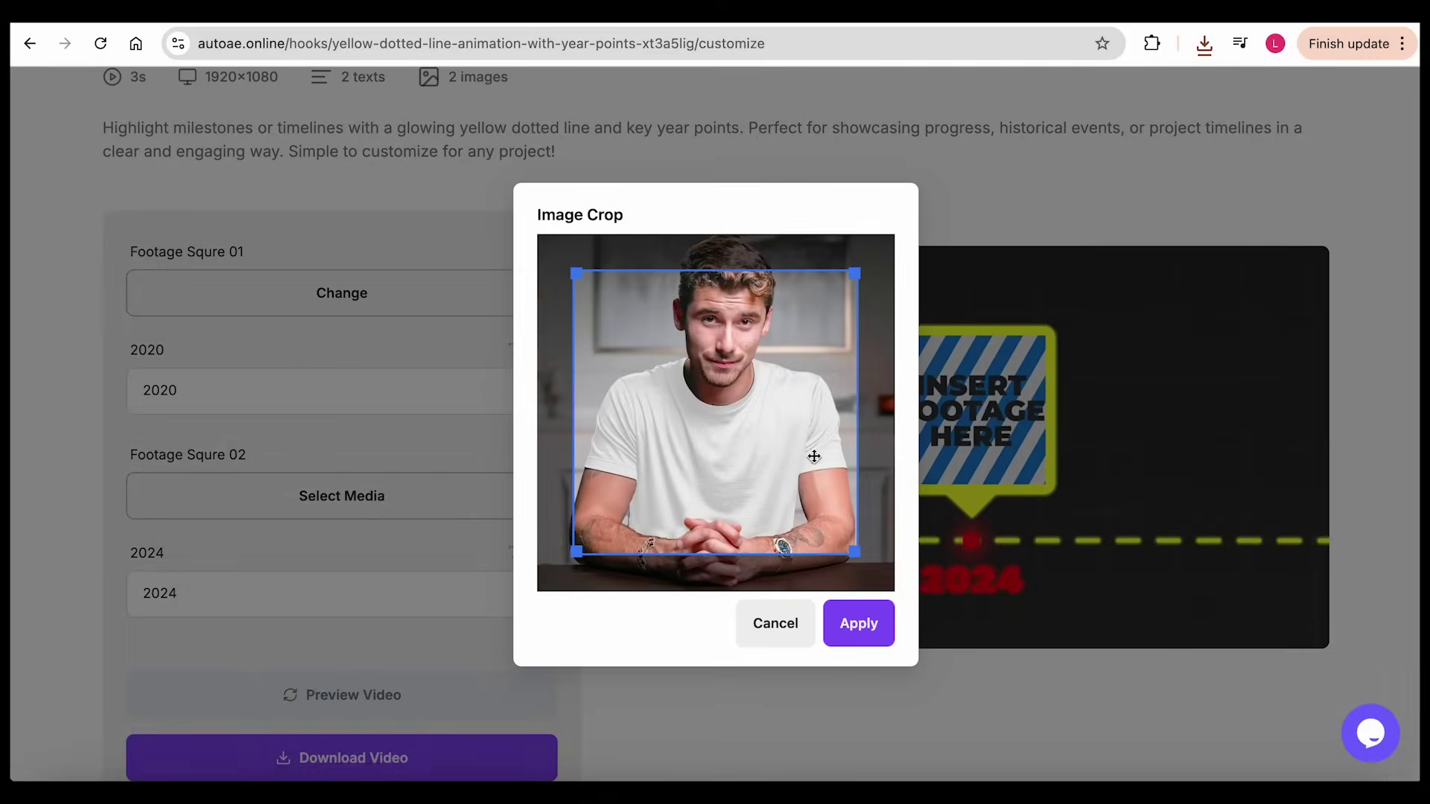
pyautogui.moveTo(805, 333); pyautogui.dragTo(805, 293)
pyautogui.click(855, 616)
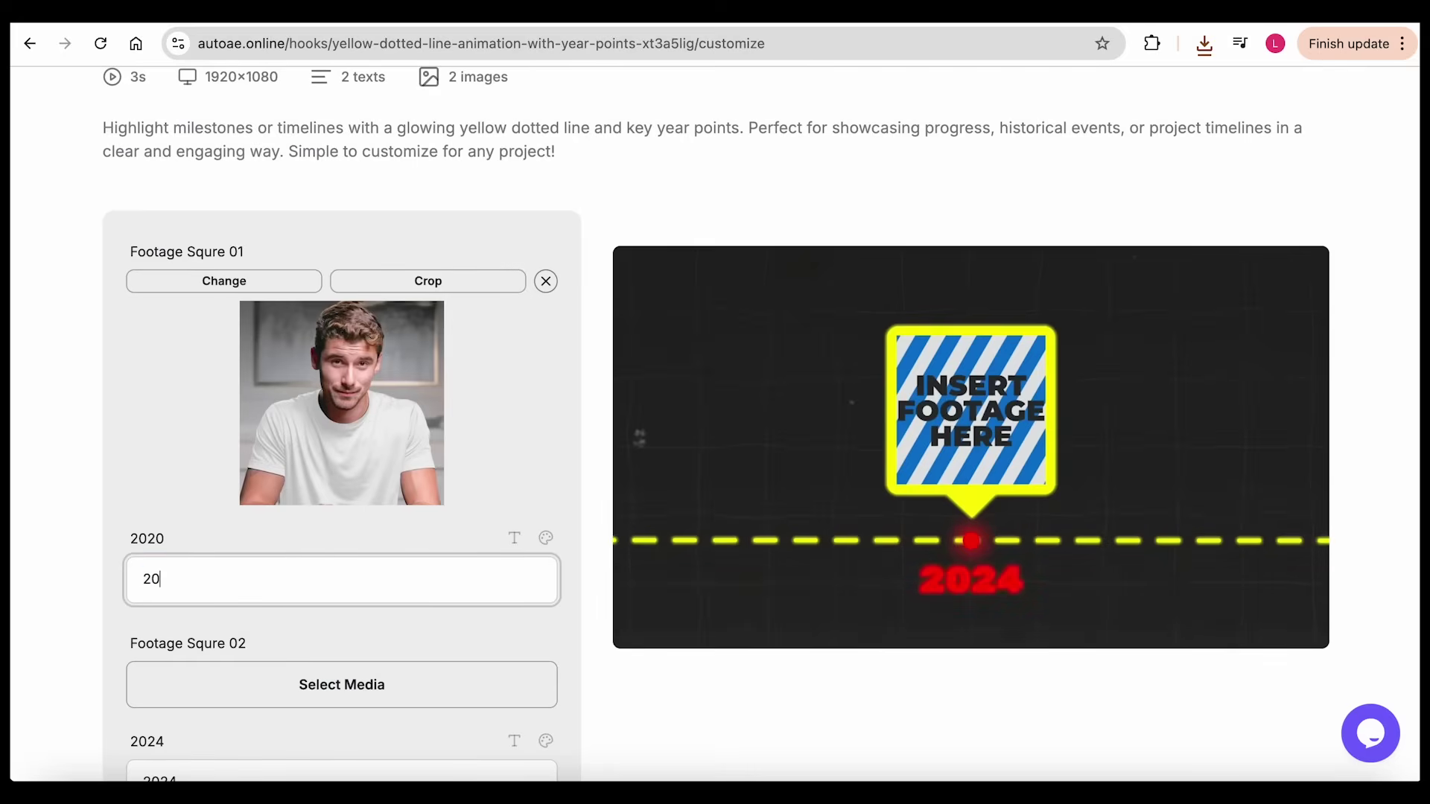
pyautogui.scroll(-1, 262, 592)
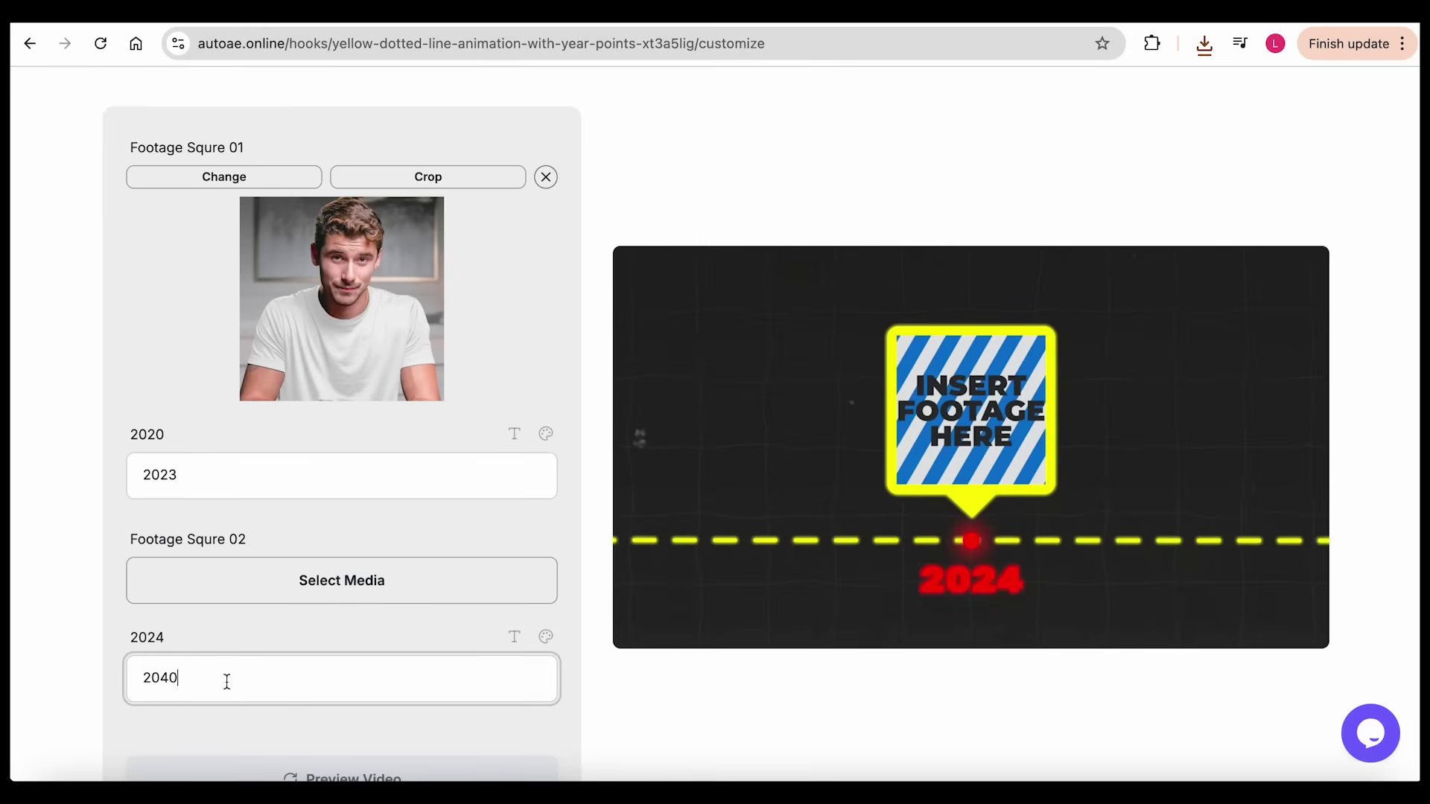
# Put the cropped bearded portrait in the second slot and preview the timeline.
pyautogui.click(257, 593)
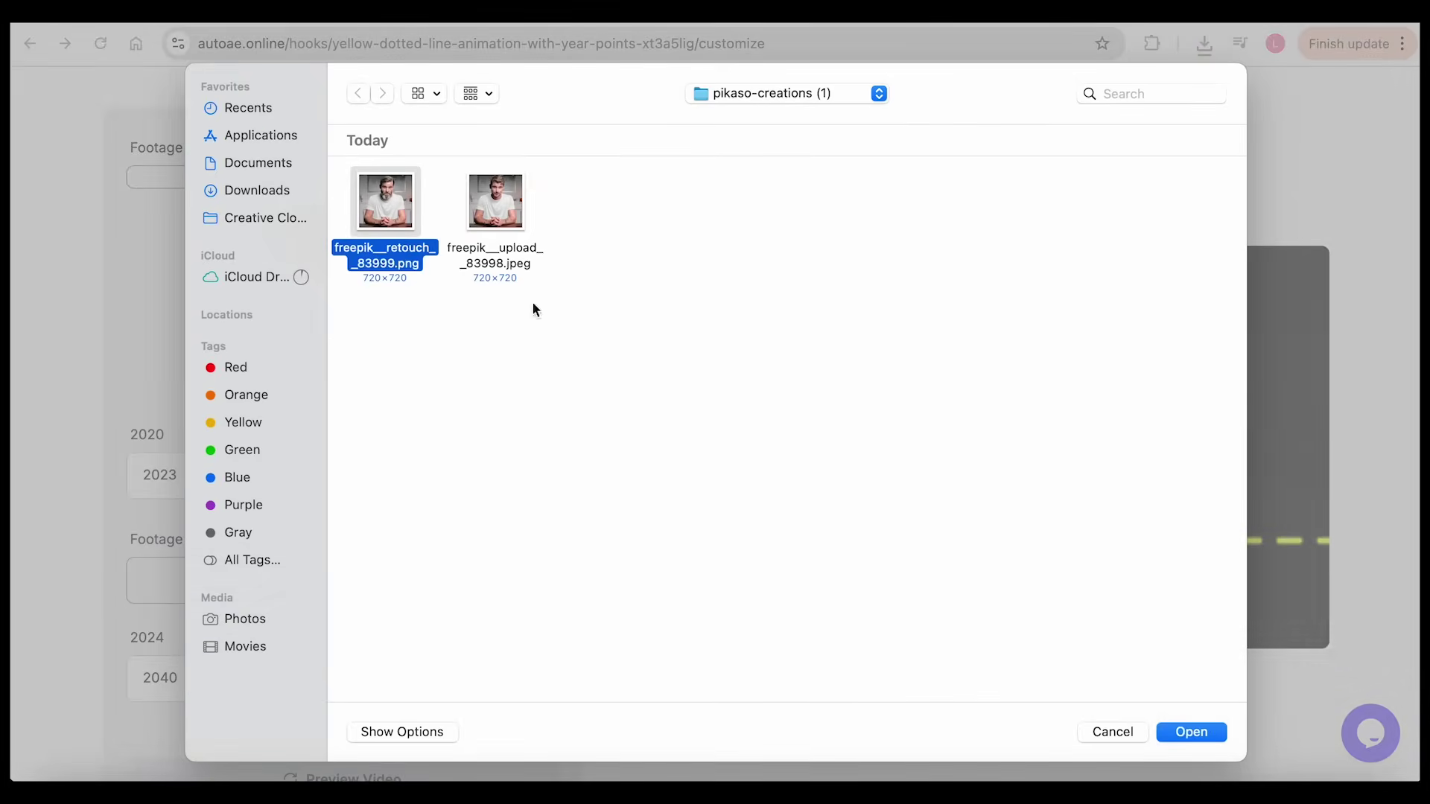
pyautogui.click(1163, 728)
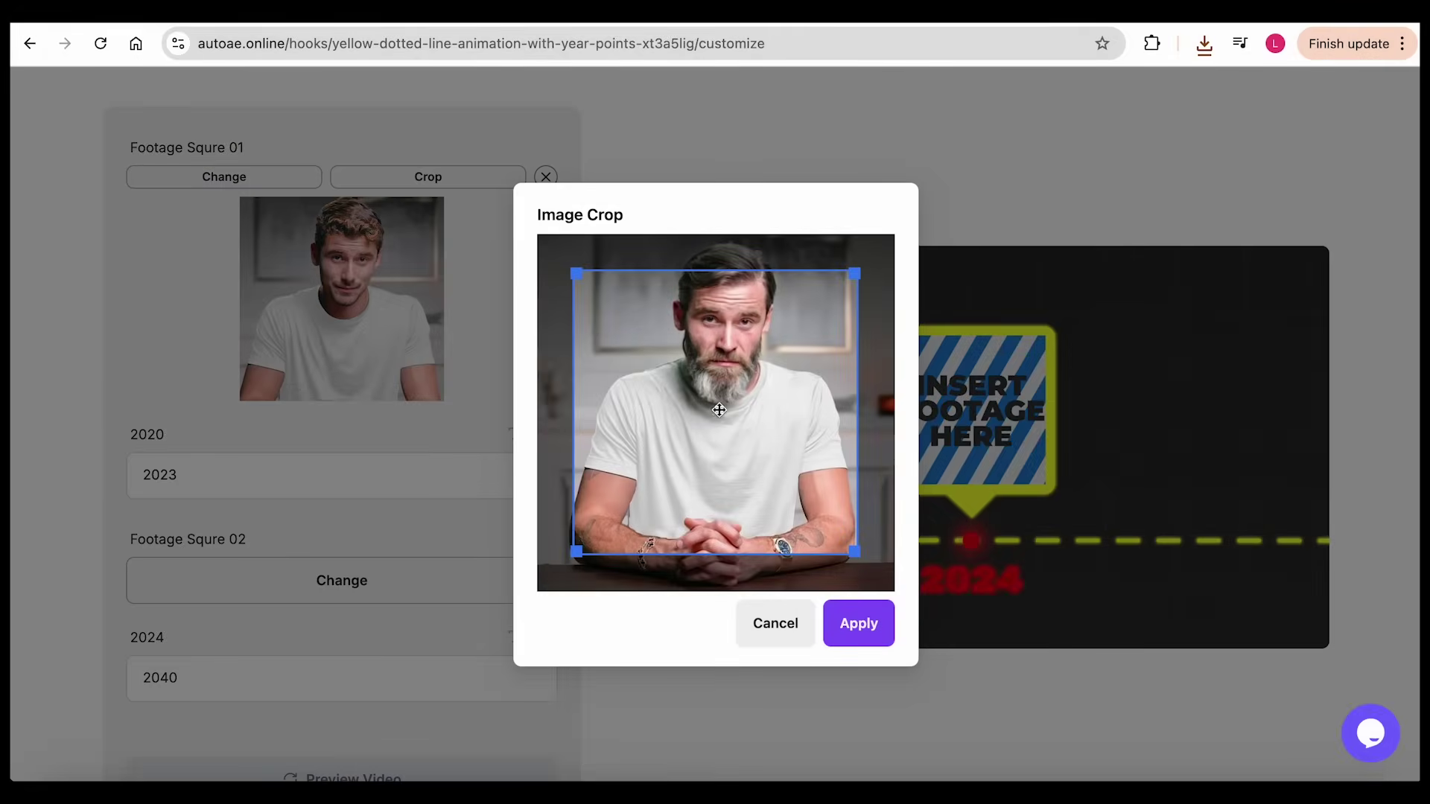
pyautogui.click(854, 628)
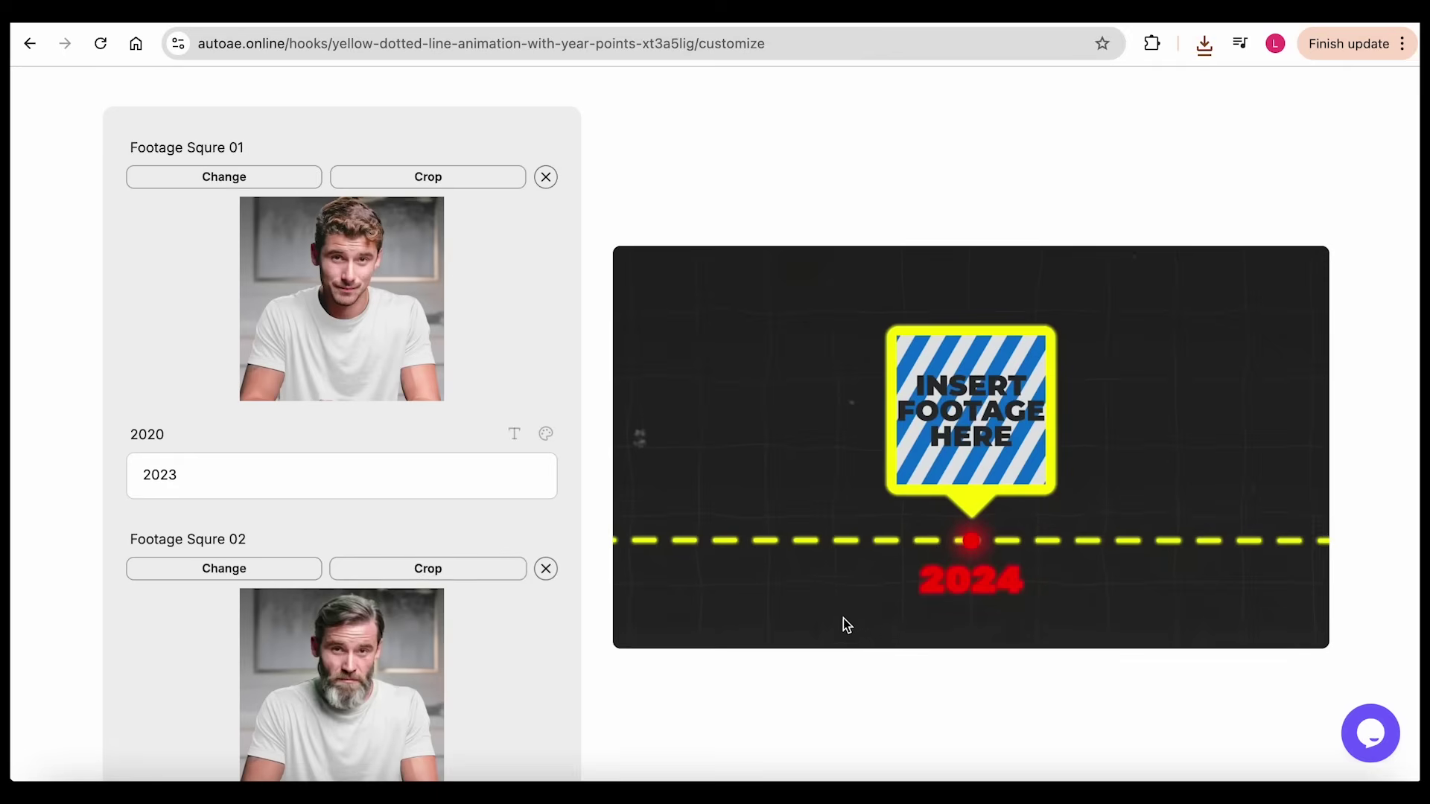
pyautogui.scroll(-3, 578, 629)
pyautogui.scroll(-2, 577, 622)
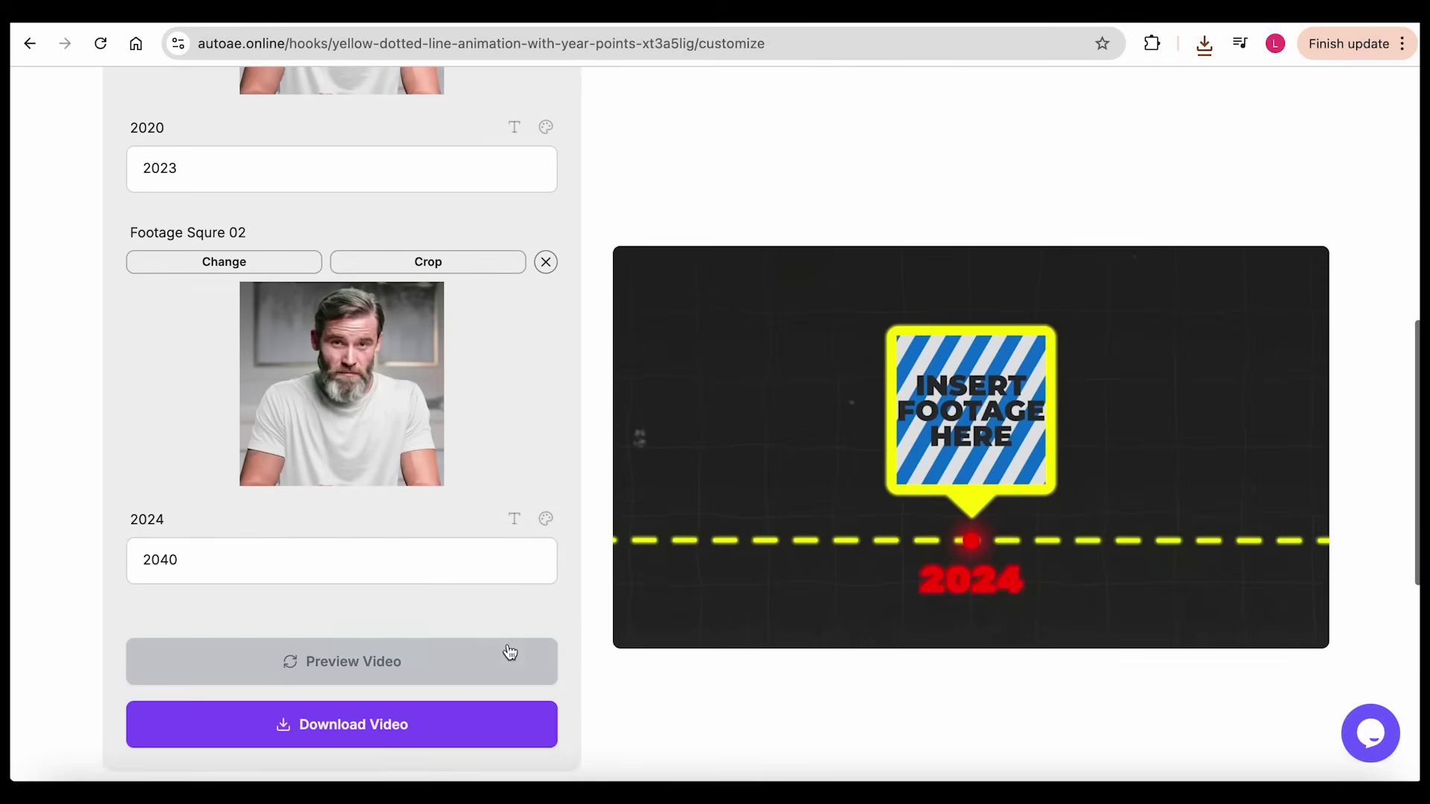
pyautogui.click(488, 675)
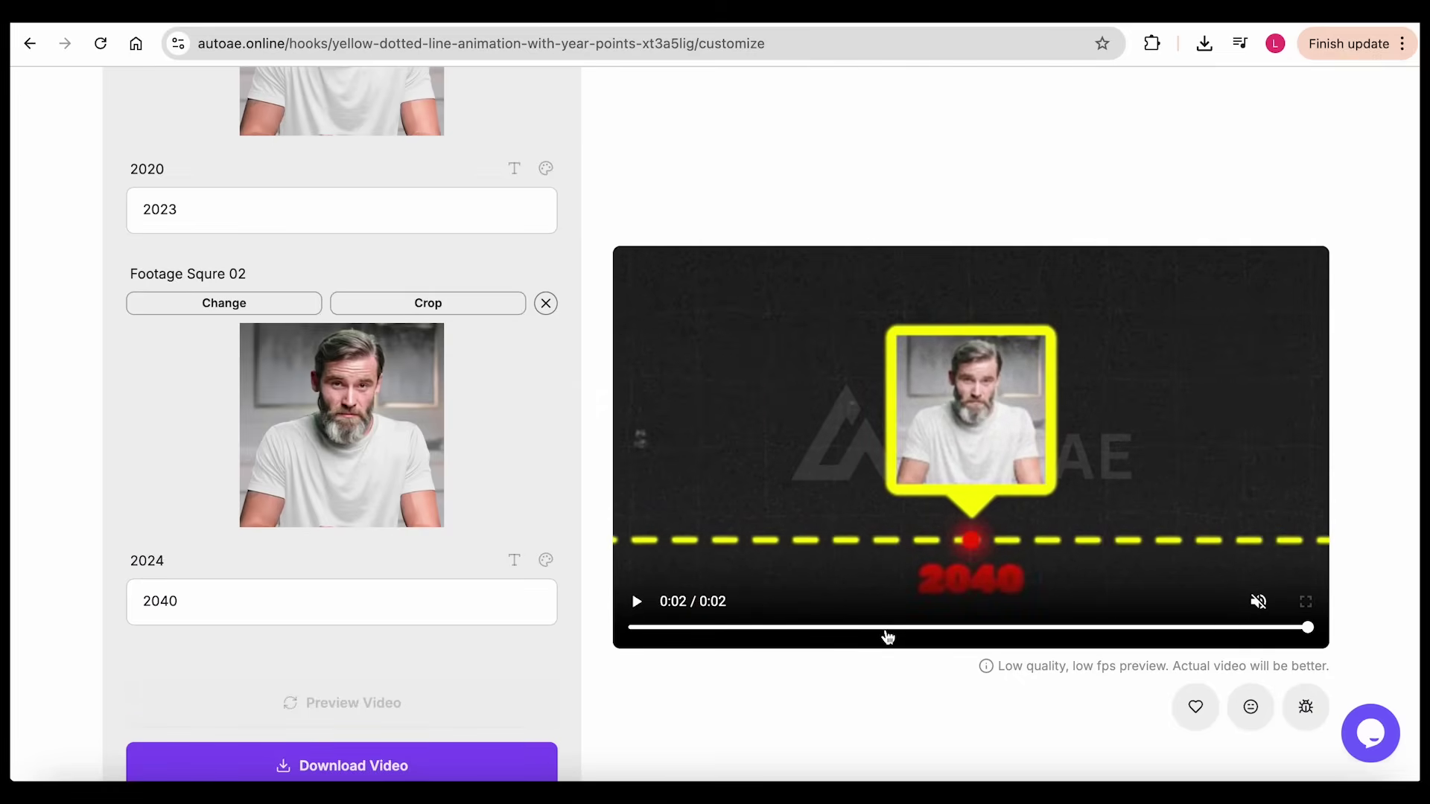
# Download Yellow Dotted Line Animation with Year Points.mp4 and drop it above the main video.
pyautogui.click(456, 648)
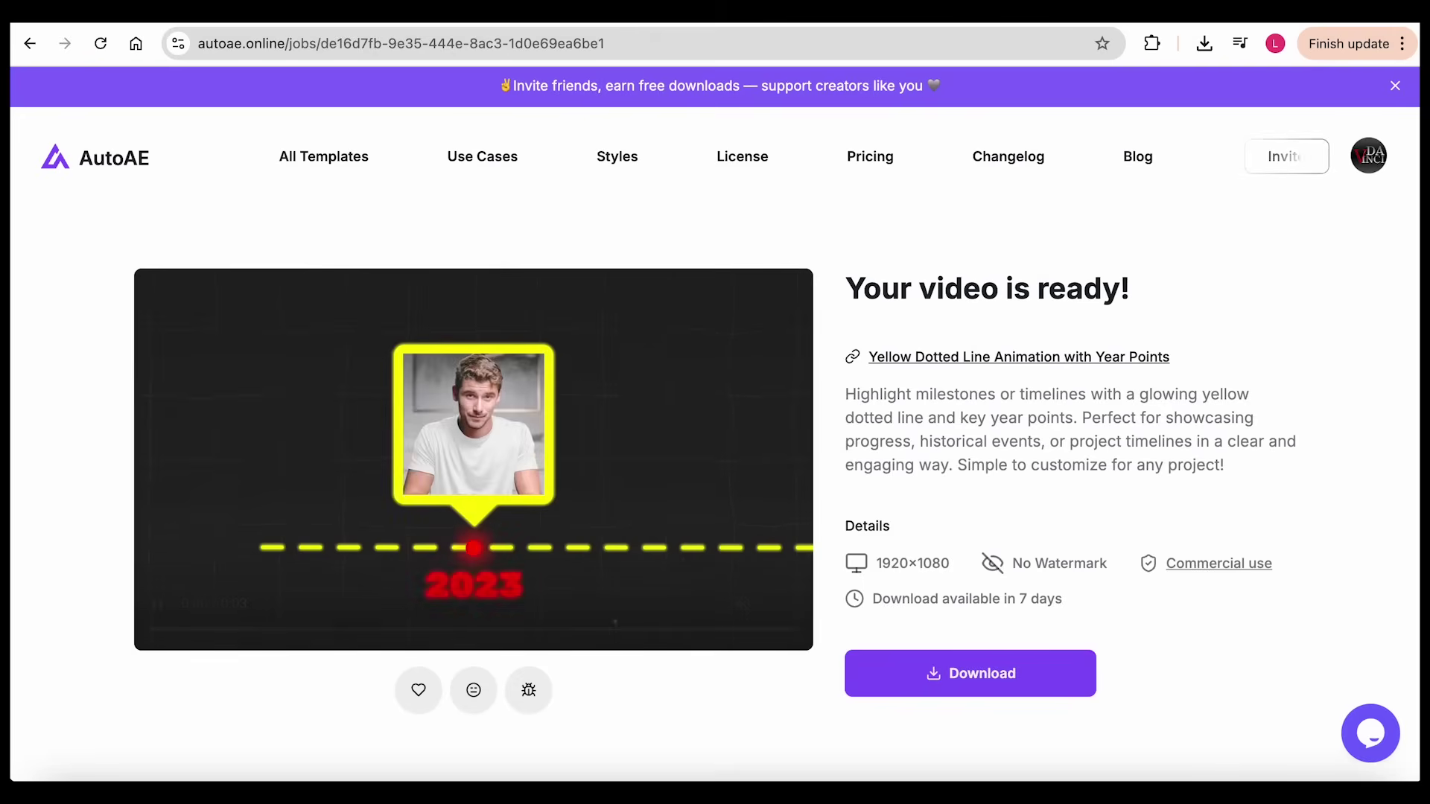
pyautogui.click(1006, 676)
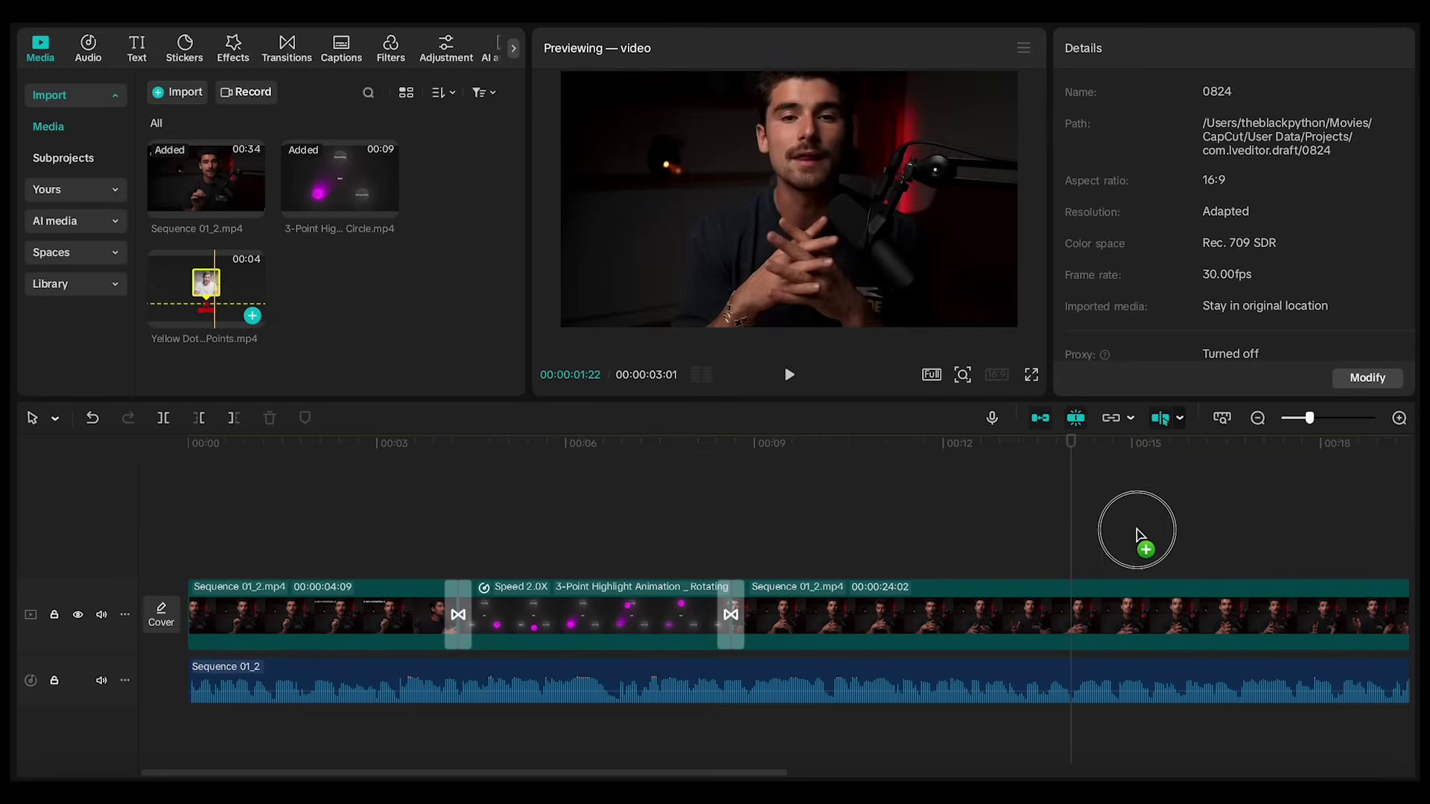
pyautogui.moveTo(1137, 535)
pyautogui.mouseDown()
pyautogui.moveTo(1064, 573)
pyautogui.moveTo(1051, 550)
pyautogui.mouseUp()
# Slide the year-timeline overlay clip earlier to about 00:11 and play from there.
pyautogui.click(1003, 443)
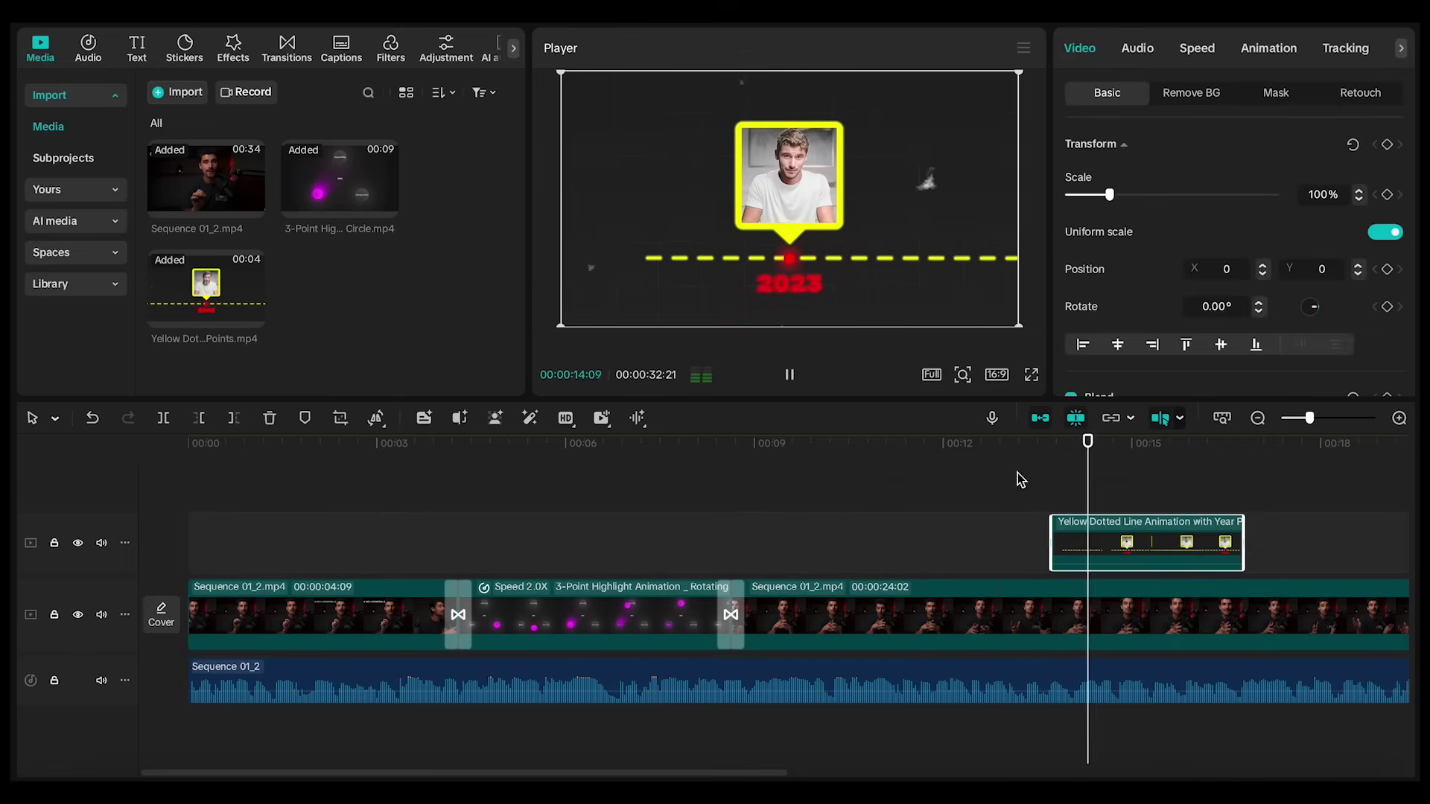
pyautogui.click(1092, 550)
pyautogui.click(956, 481)
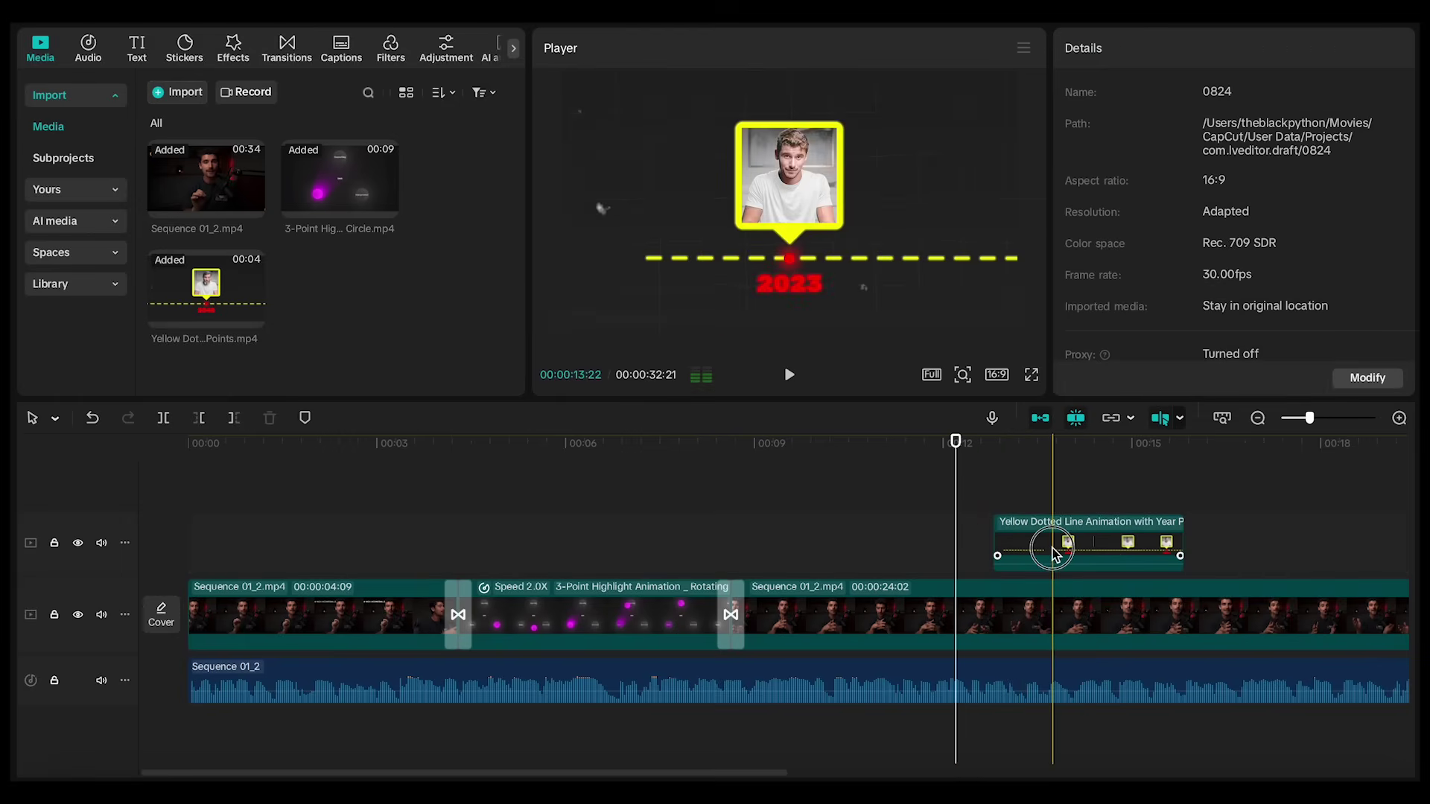
pyautogui.moveTo(1054, 544); pyautogui.dragTo(951, 548)
pyautogui.click(861, 473)
pyautogui.press('space')
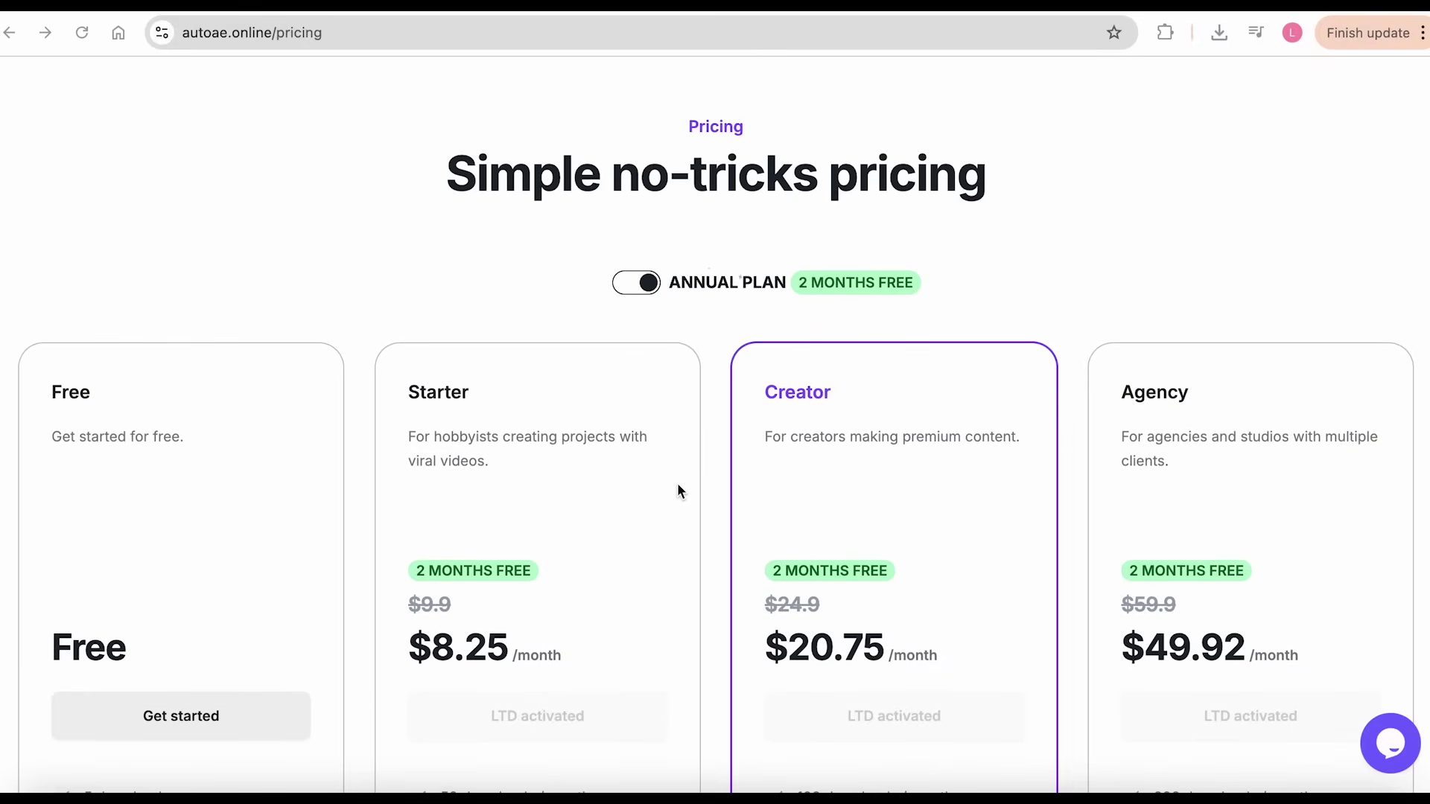
pyautogui.scroll(-2, 677, 491)
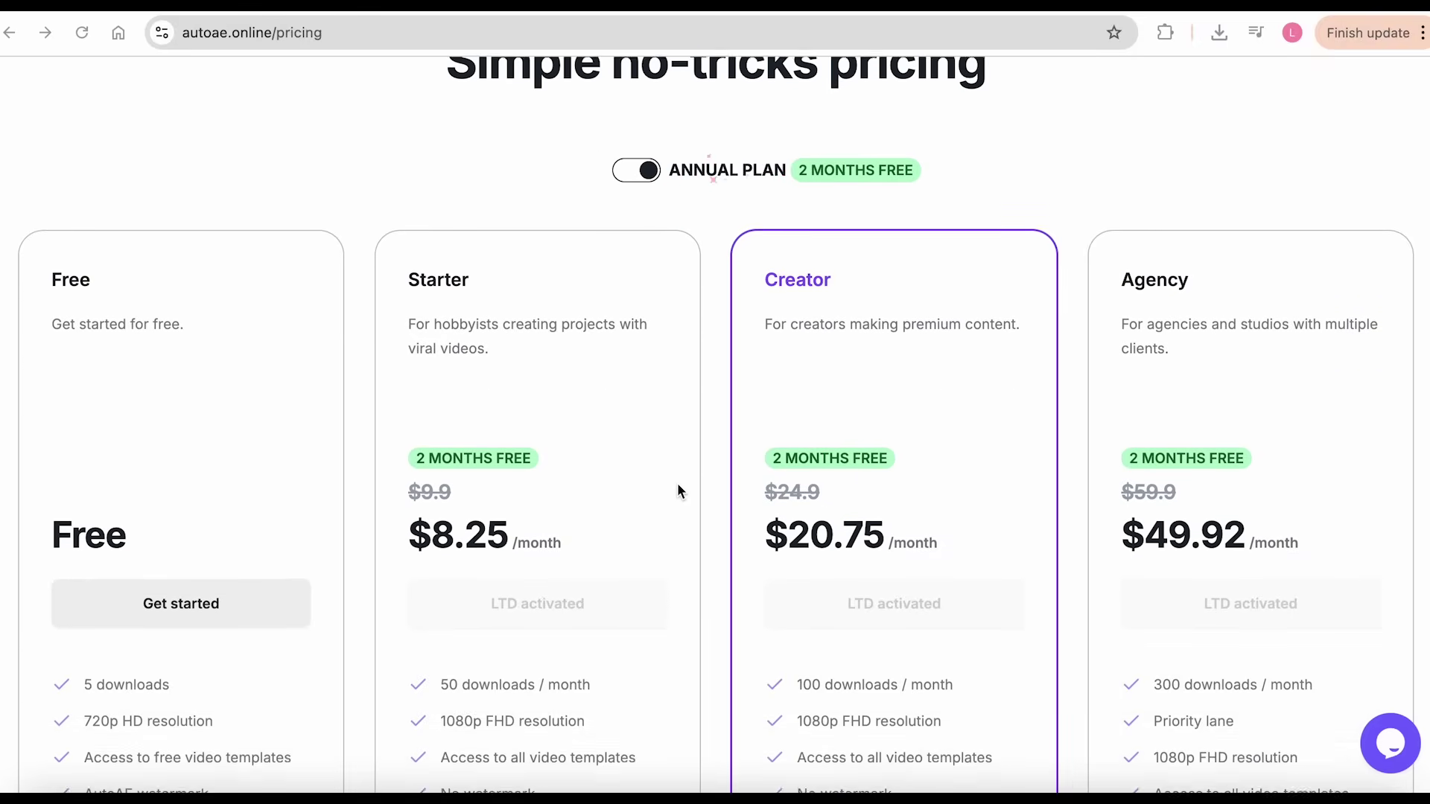
pyautogui.scroll(-2, 677, 493)
pyautogui.scroll(-1, 677, 492)
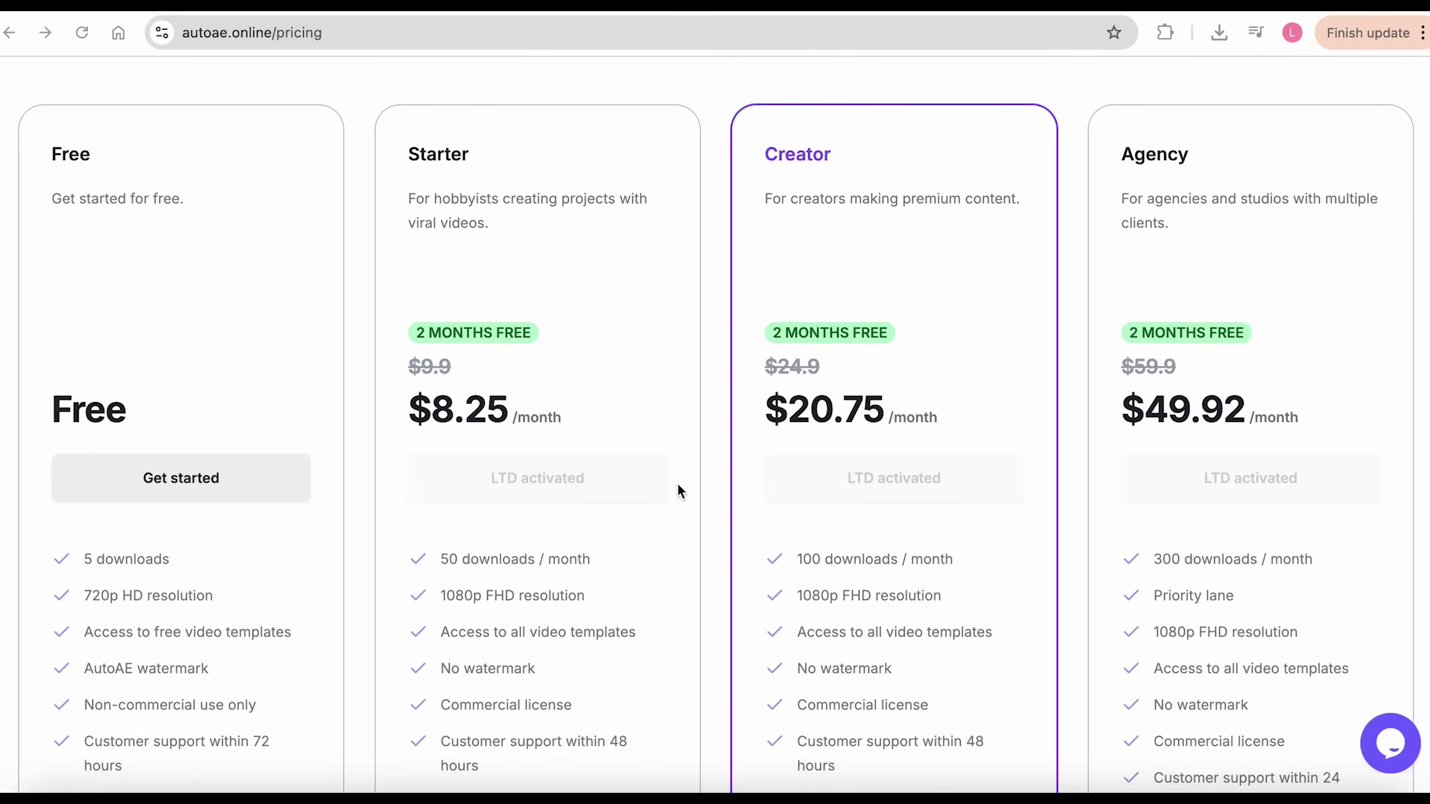
pyautogui.scroll(-1, 677, 492)
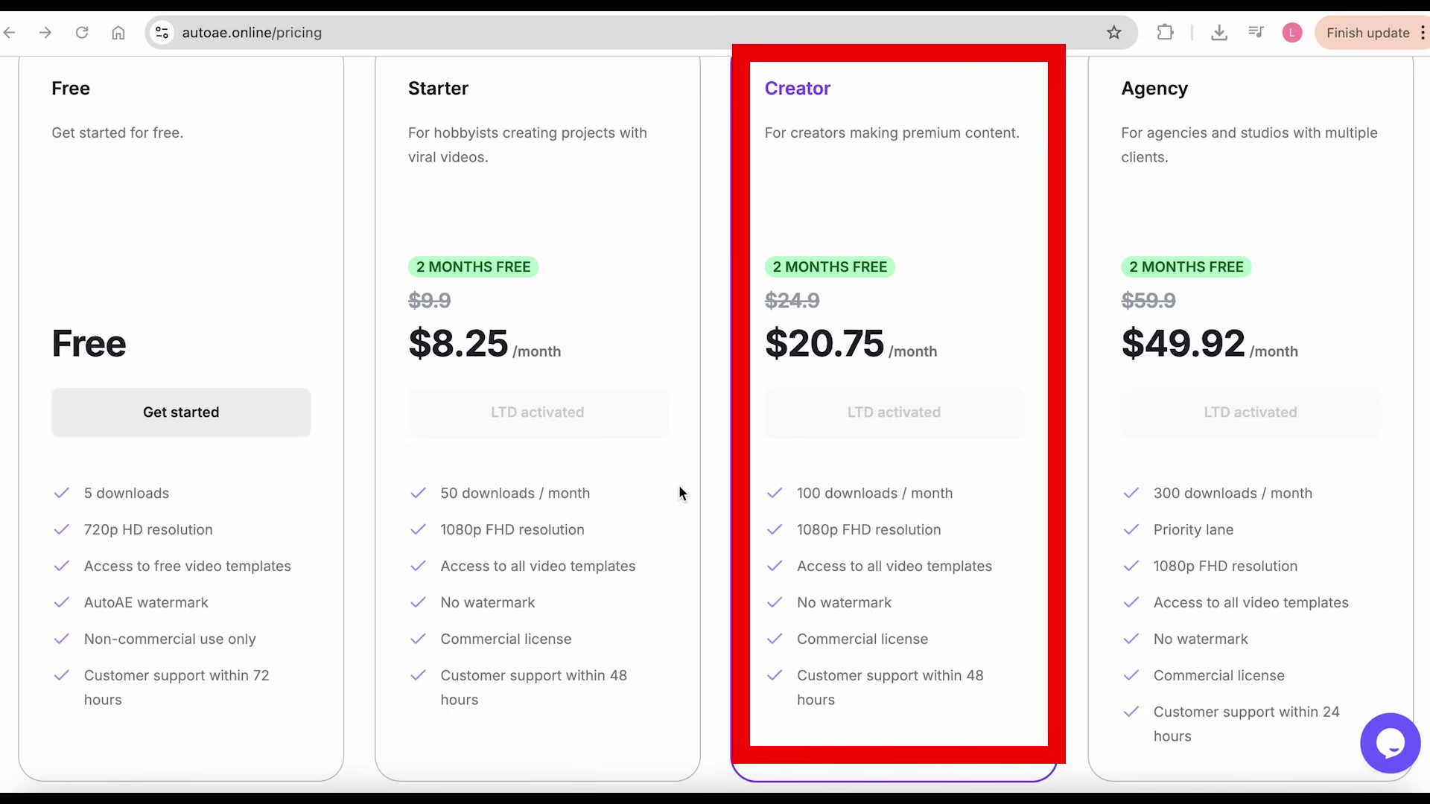
pyautogui.scroll(-2, 677, 493)
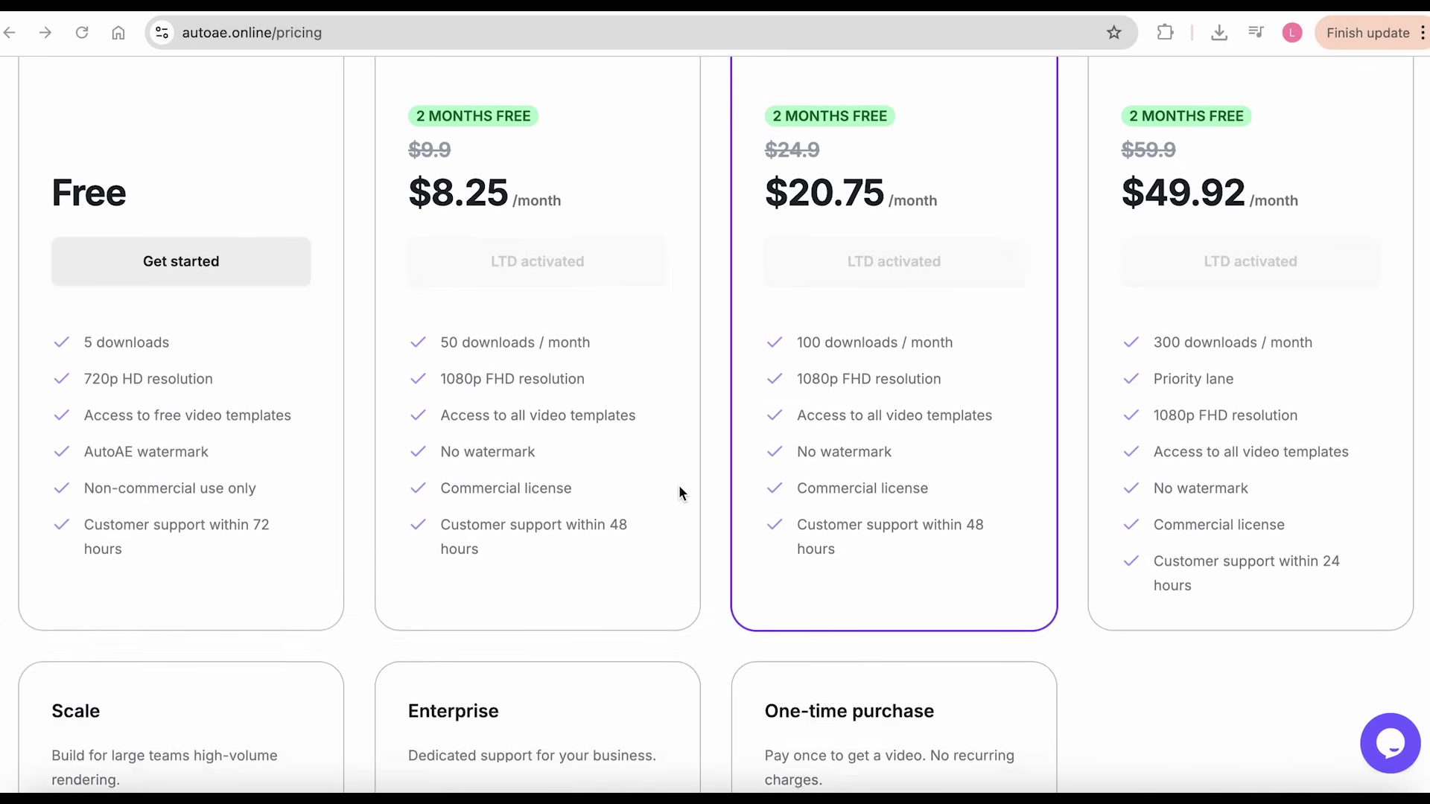
pyautogui.scroll(-3, 679, 492)
pyautogui.scroll(-1, 678, 493)
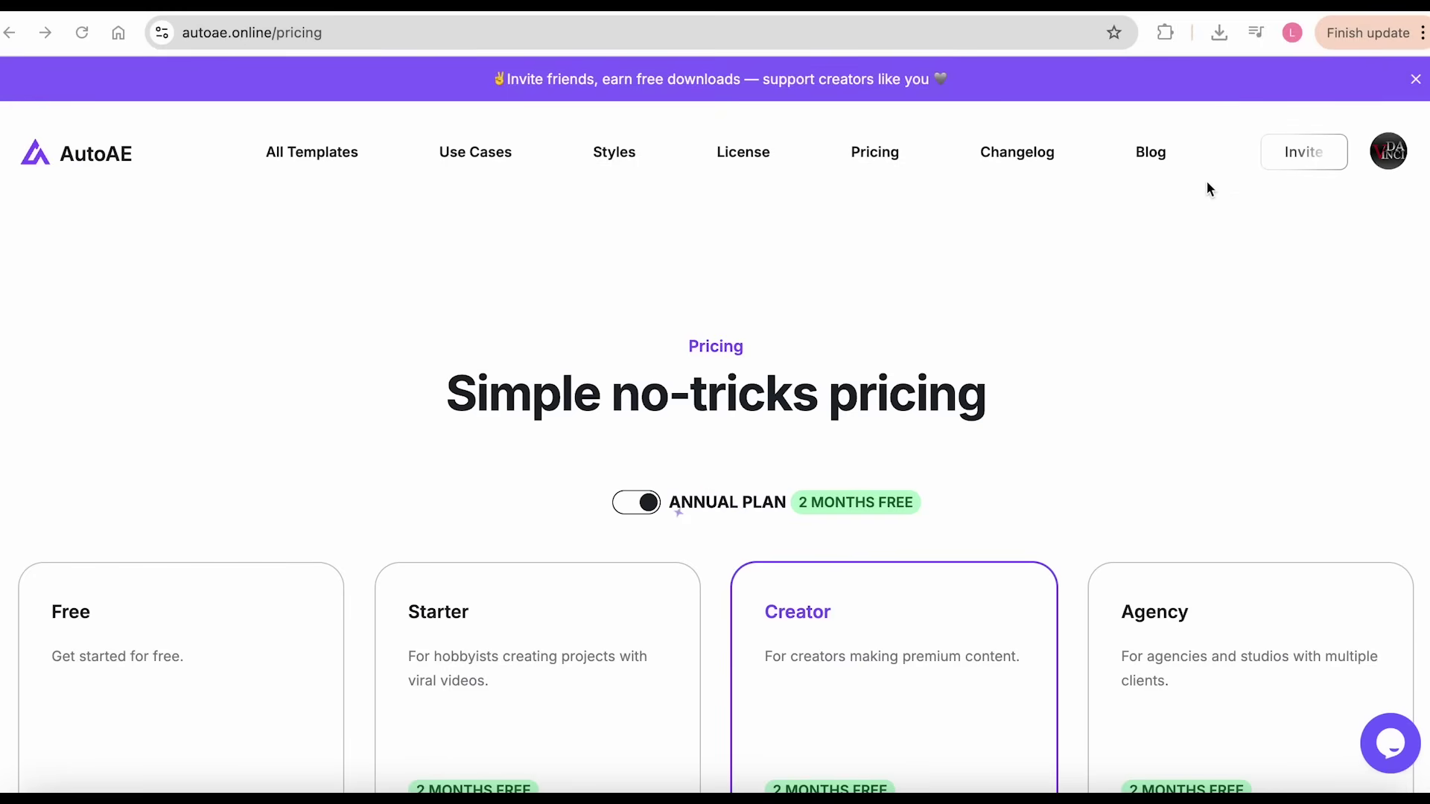
# Open AutoAE's Invite to Get Downloads dialog showing the invitation link and zero referrals.
pyautogui.click(1294, 163)
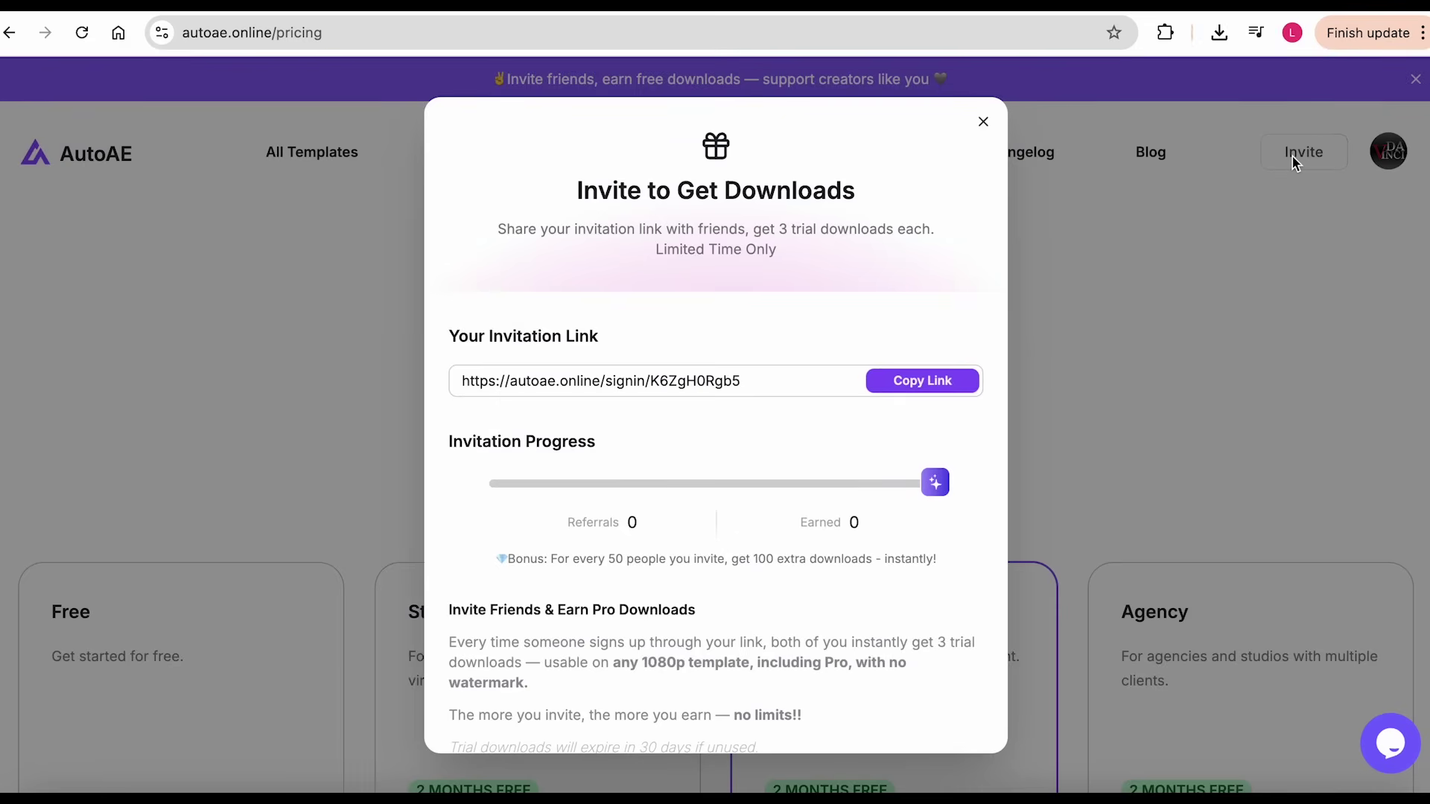
pyautogui.scroll(-1, 799, 594)
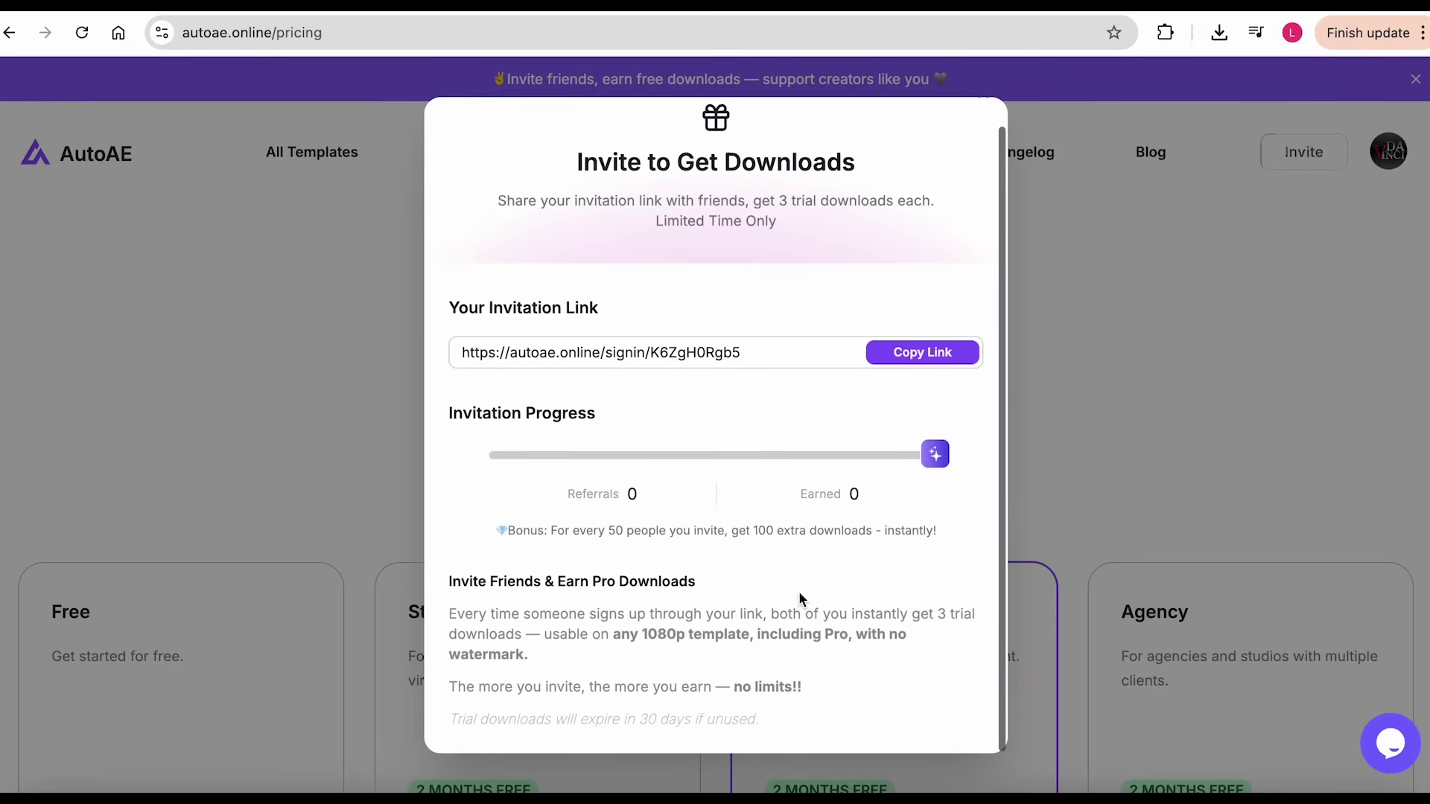